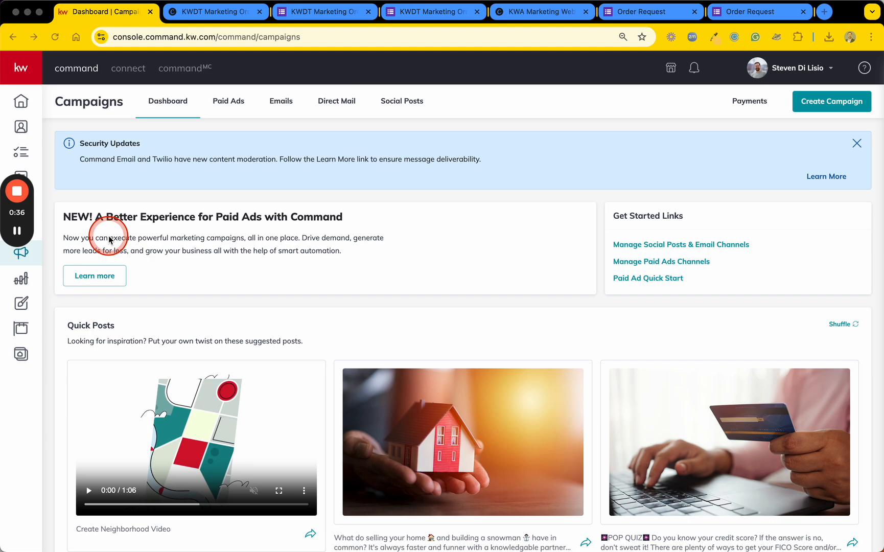
{"action": "key", "text": "F1"}
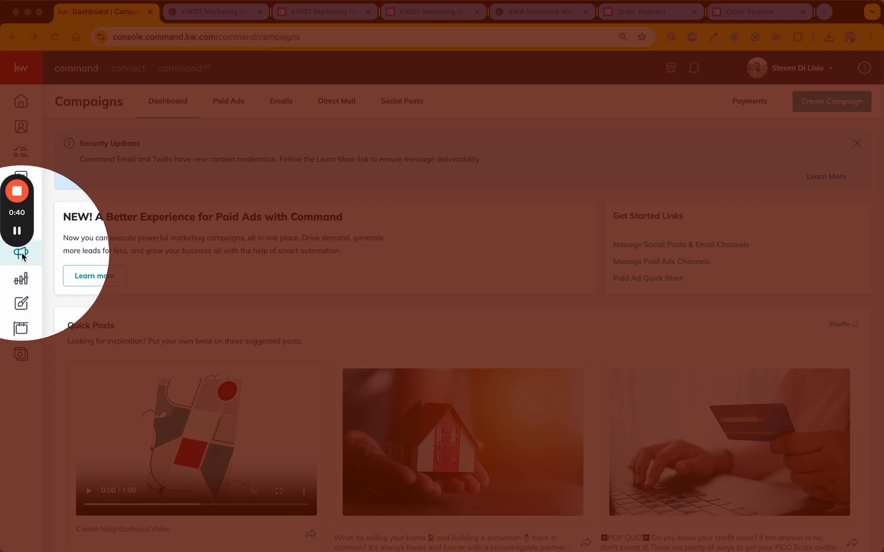
{"action": "key", "text": "F1"}
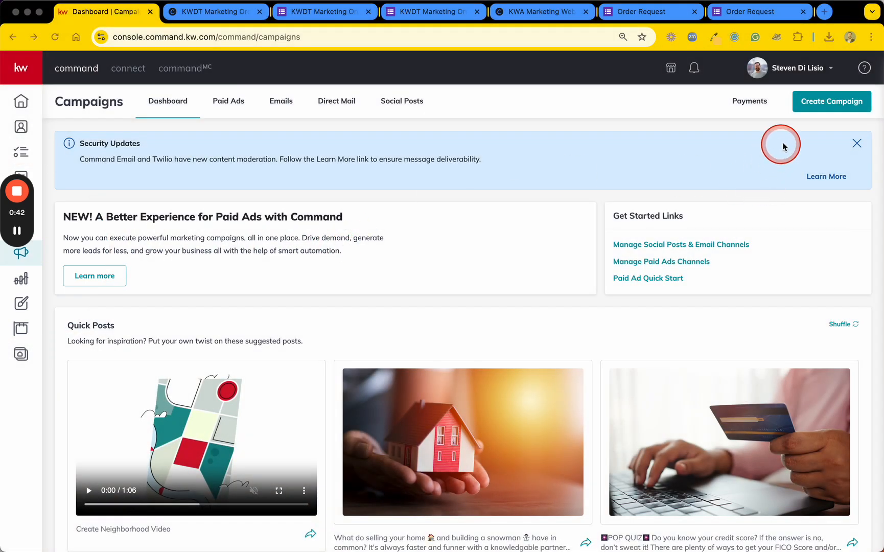
{"action": "key", "text": "F1"}
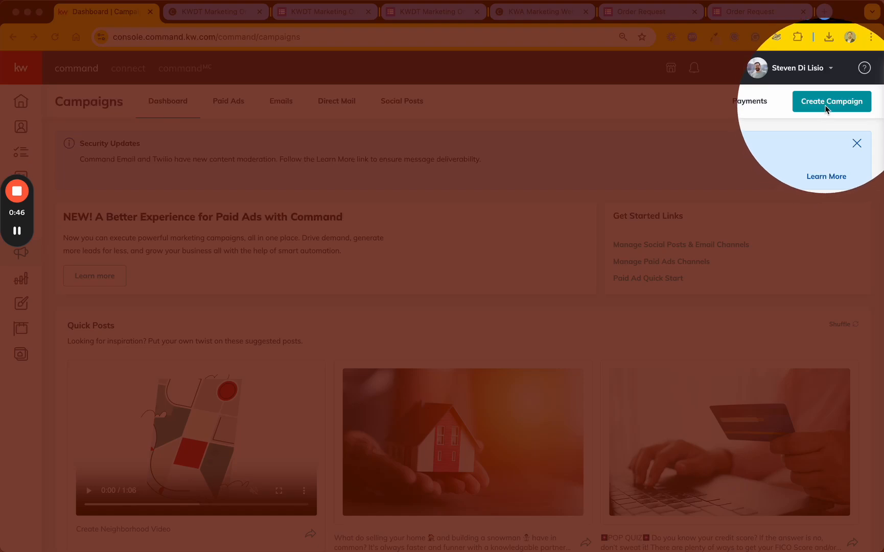
{"action": "key", "text": "F1"}
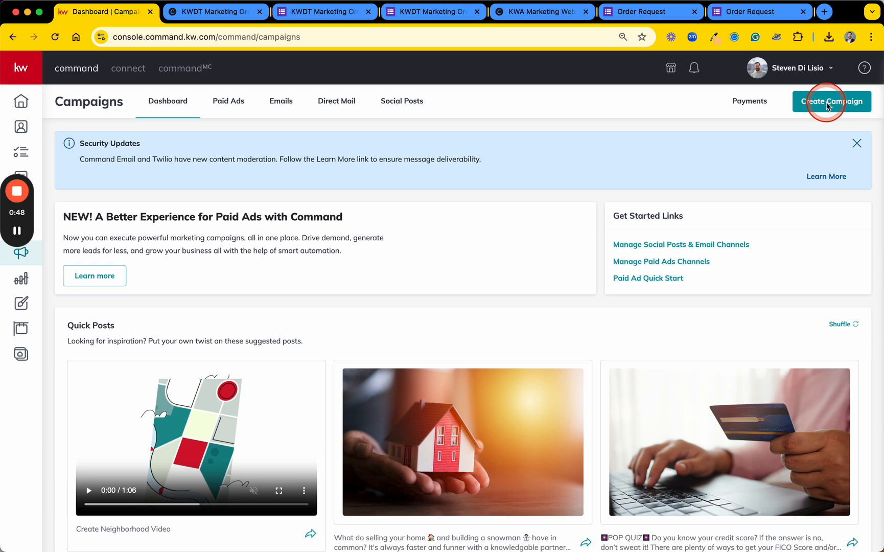
Create a direct mail campaign named "Value Postcard - Nov 2024" with Brand Awareness as its goal
{"action": "left_click", "coordinate": [828, 105]}
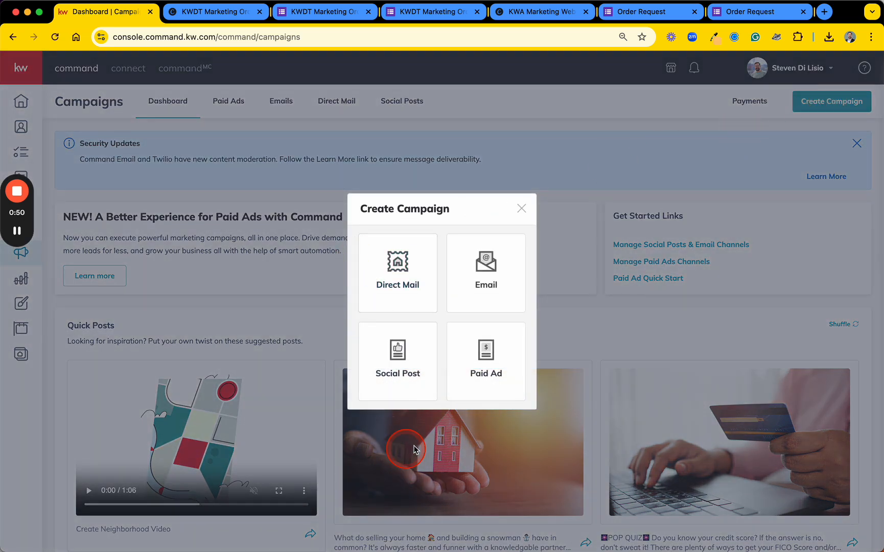
{"action": "left_click", "coordinate": [398, 285]}
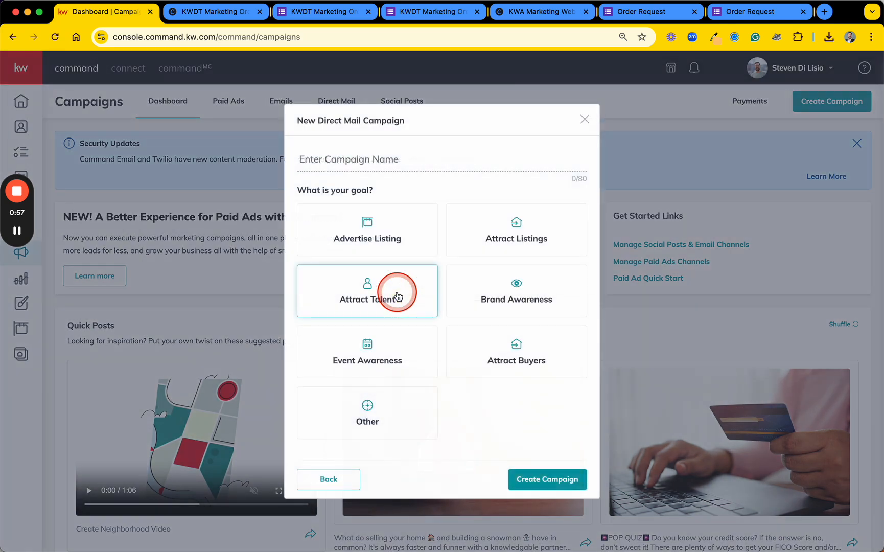
{"action": "left_click", "coordinate": [400, 159]}
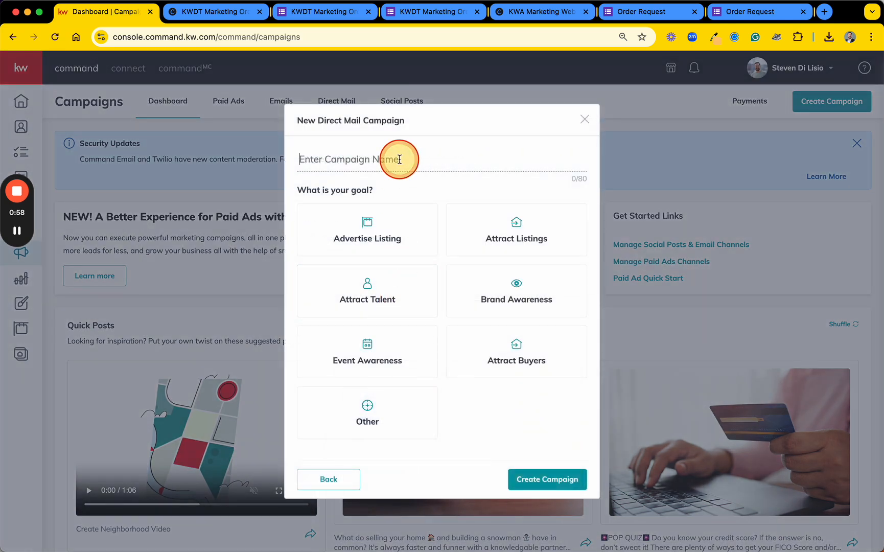
{"action": "type", "text": "Value Postcard - Nov 2024"}
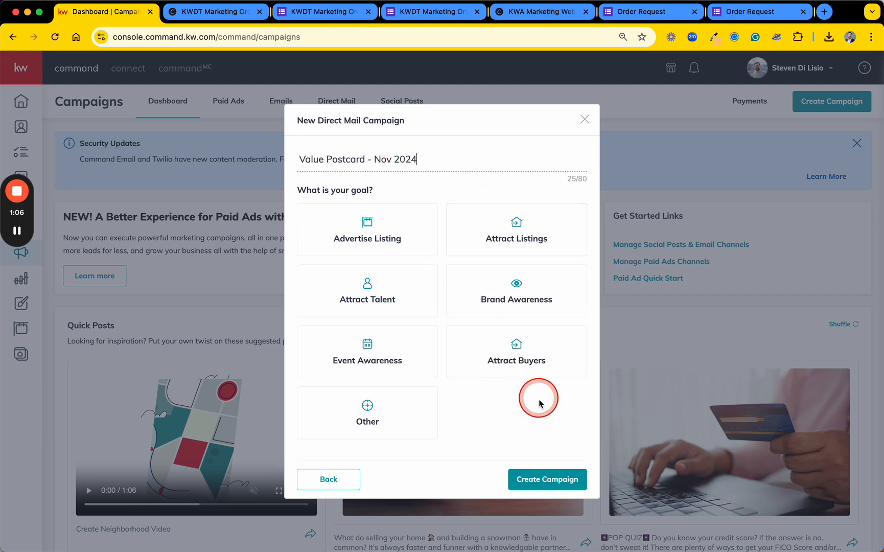
{"action": "left_click", "coordinate": [559, 483]}
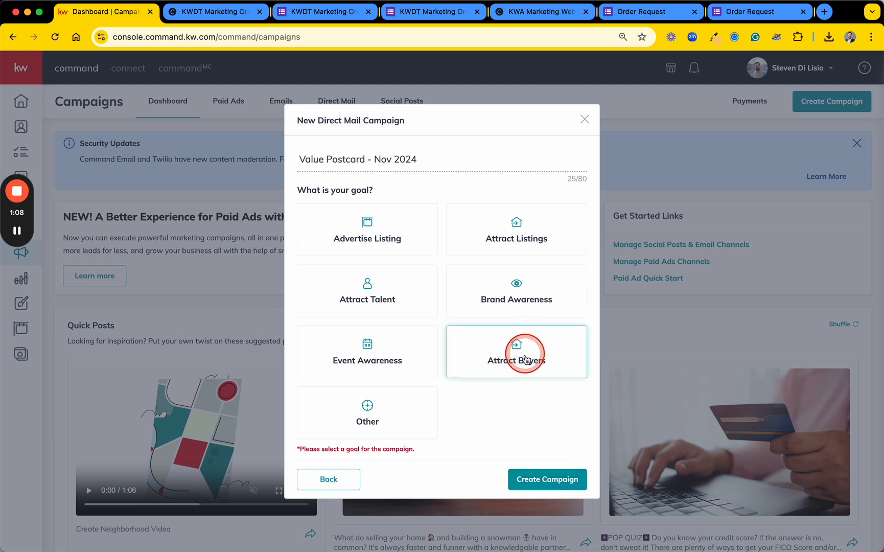
{"action": "left_click", "coordinate": [514, 296]}
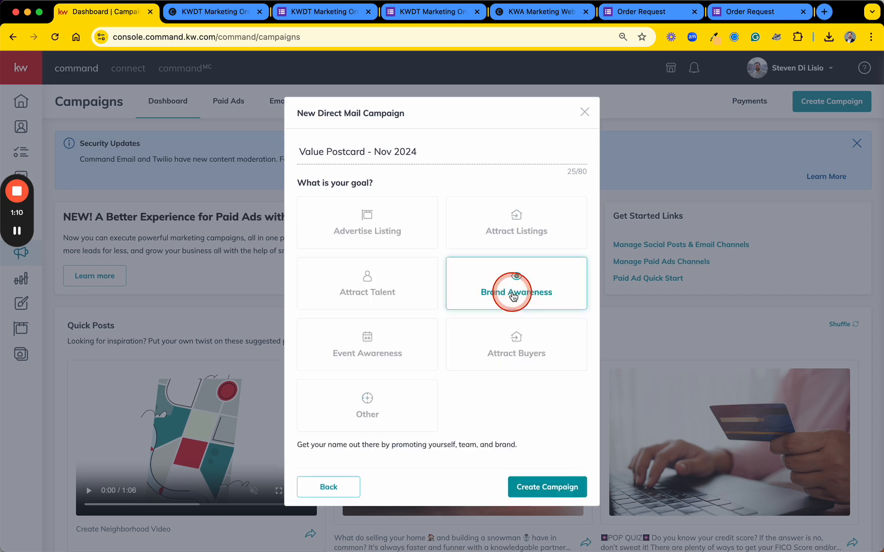
{"action": "left_click", "coordinate": [540, 483]}
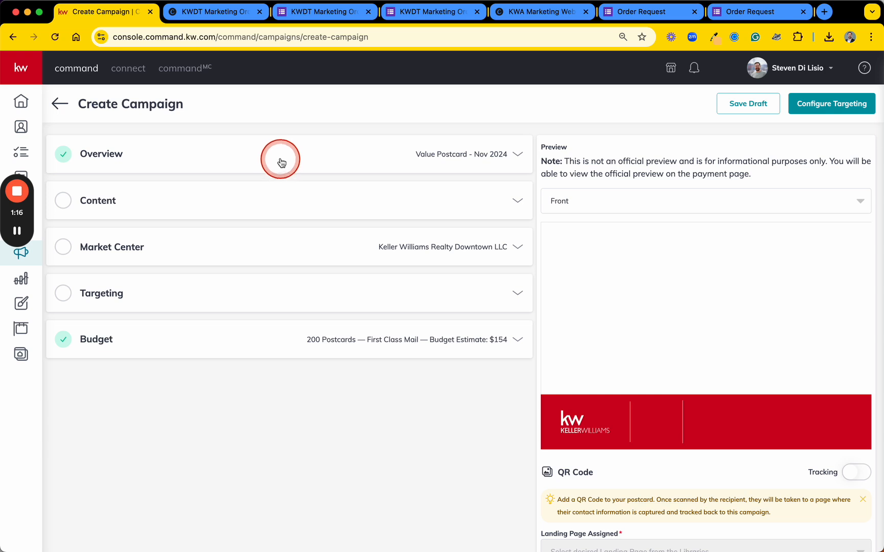
Review the campaign's Overview details and the default template options in its Content section
{"action": "left_click", "coordinate": [82, 161]}
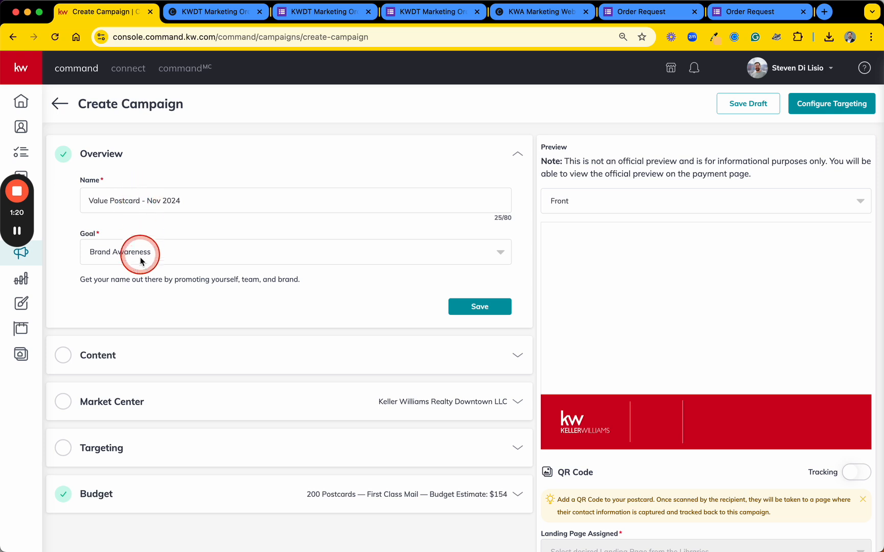
{"action": "left_click", "coordinate": [518, 157]}
{"action": "left_click", "coordinate": [156, 201]}
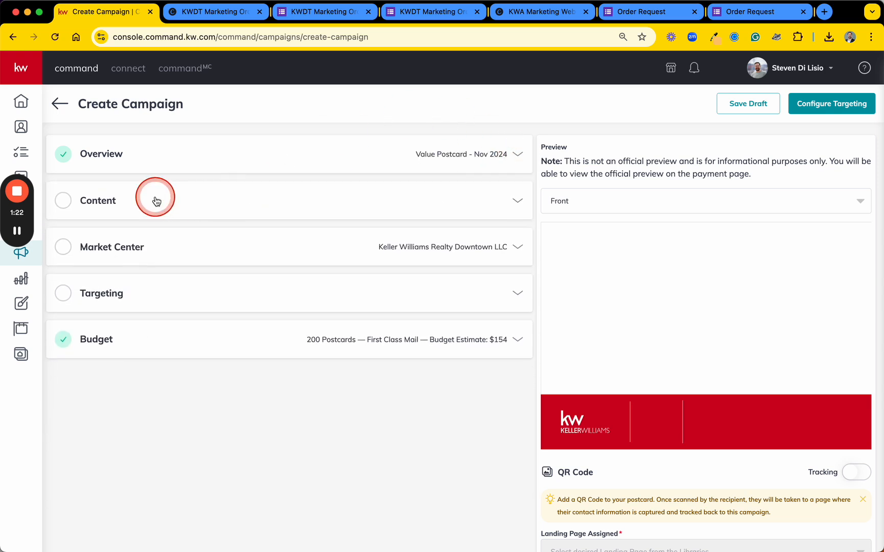
{"action": "left_click", "coordinate": [184, 235]}
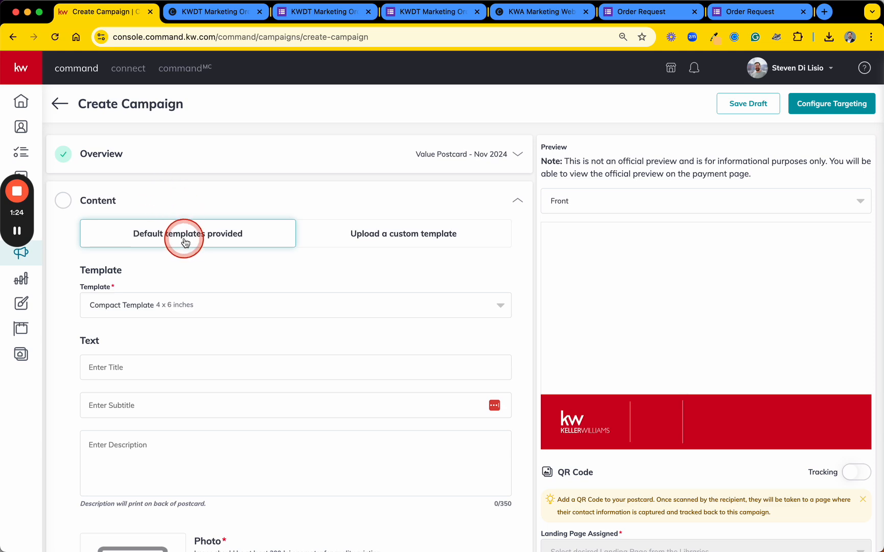
{"action": "left_click", "coordinate": [199, 307]}
{"action": "left_click", "coordinate": [415, 237]}
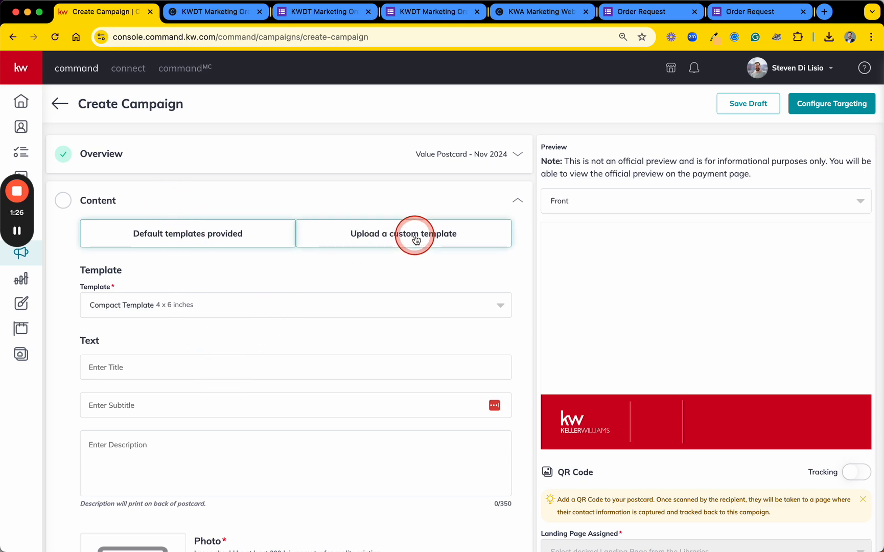
{"action": "scroll", "coordinate": [312, 337], "scroll_direction": "down", "scroll_amount": 3}
{"action": "scroll", "coordinate": [312, 336], "scroll_direction": "up", "scroll_amount": 3}
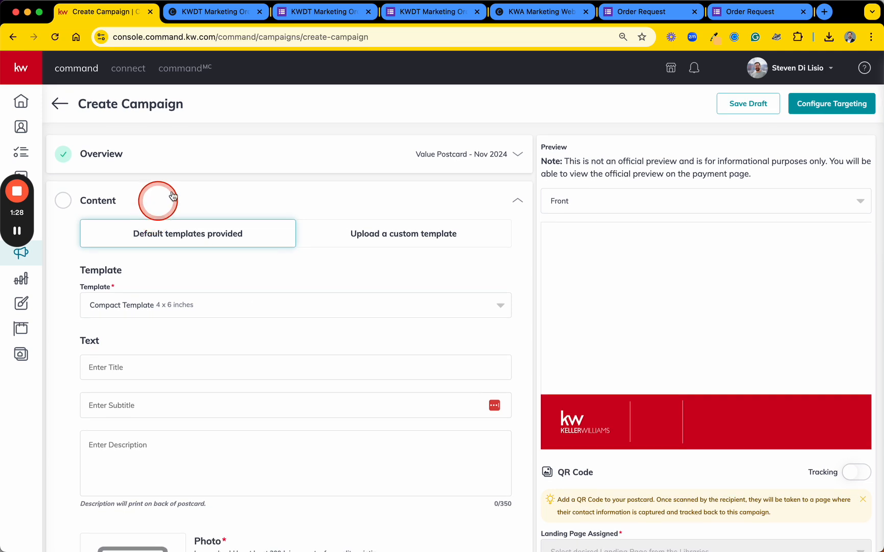
{"action": "left_click", "coordinate": [237, 199]}
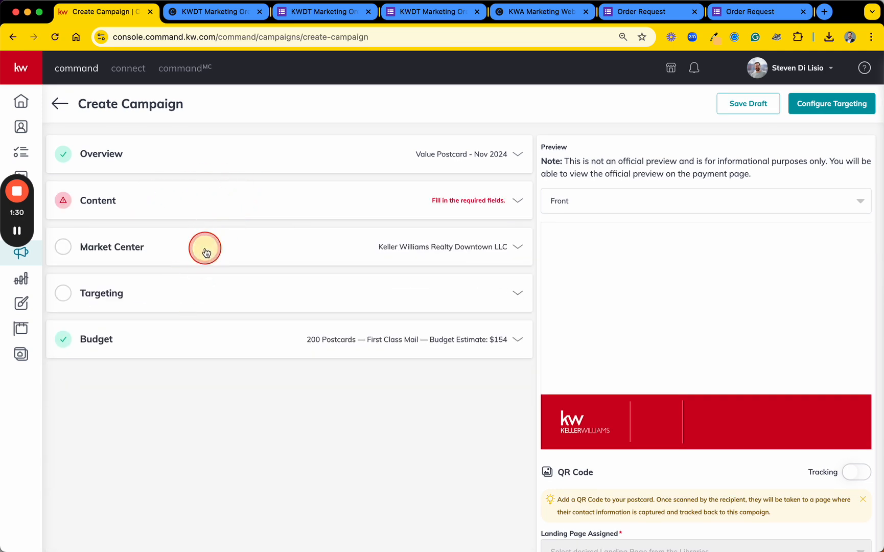
Set the Market Center's state to CO and verify and confirm its mailing address
{"action": "left_click", "coordinate": [206, 252]}
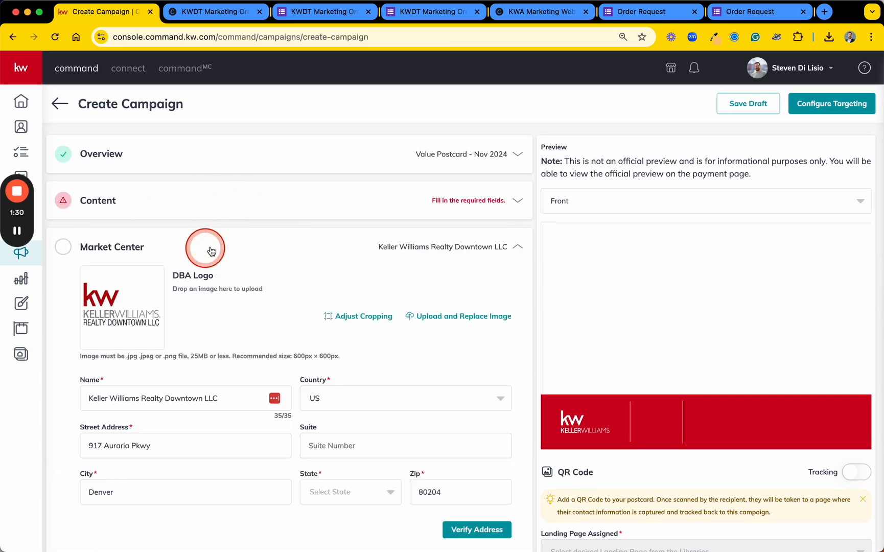
{"action": "left_click", "coordinate": [339, 491]}
{"action": "type", "text": "CO"}
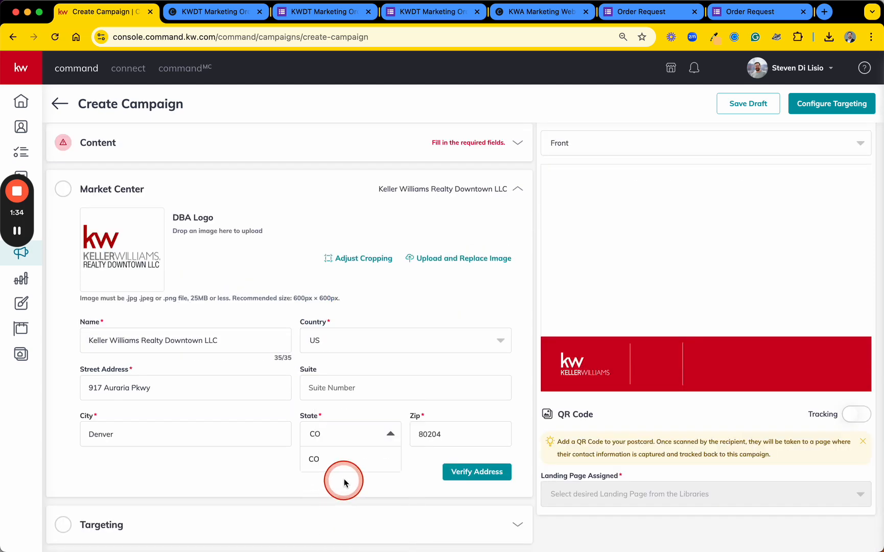
{"action": "left_click", "coordinate": [342, 460]}
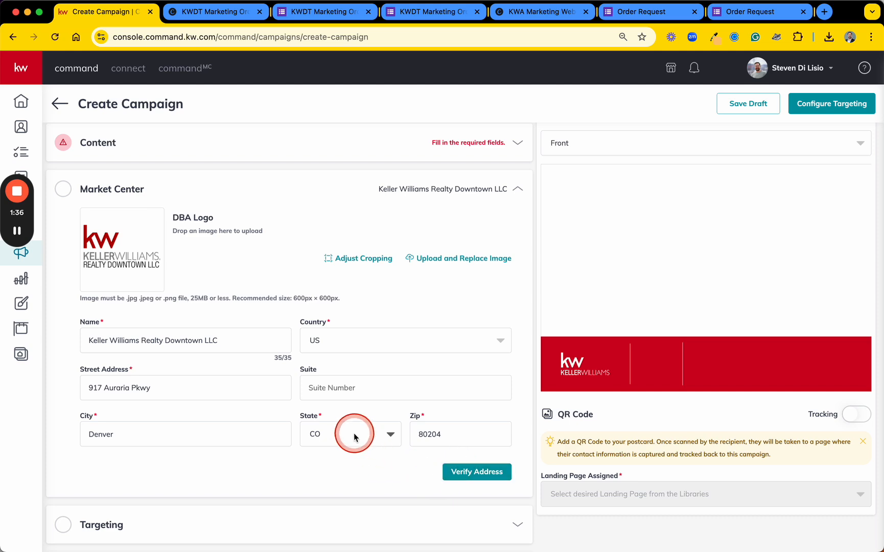
{"action": "left_click", "coordinate": [461, 474]}
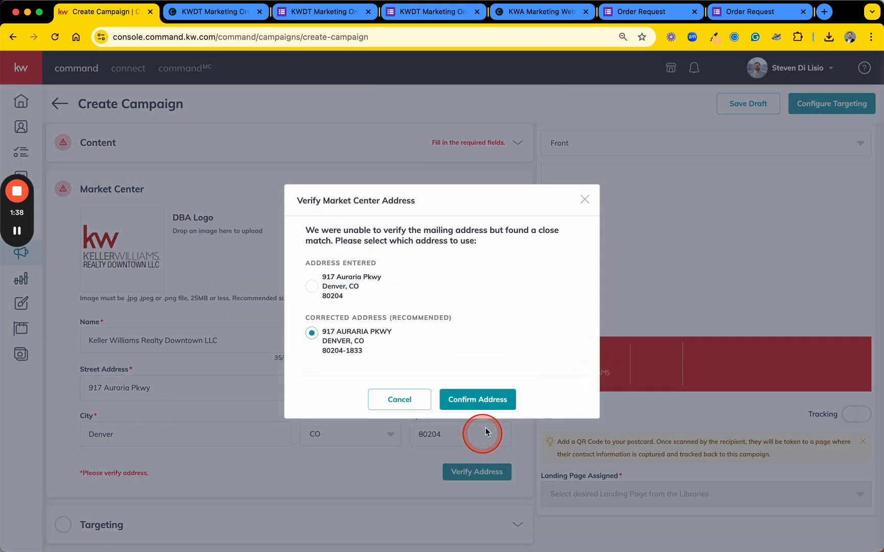
{"action": "left_click", "coordinate": [494, 403]}
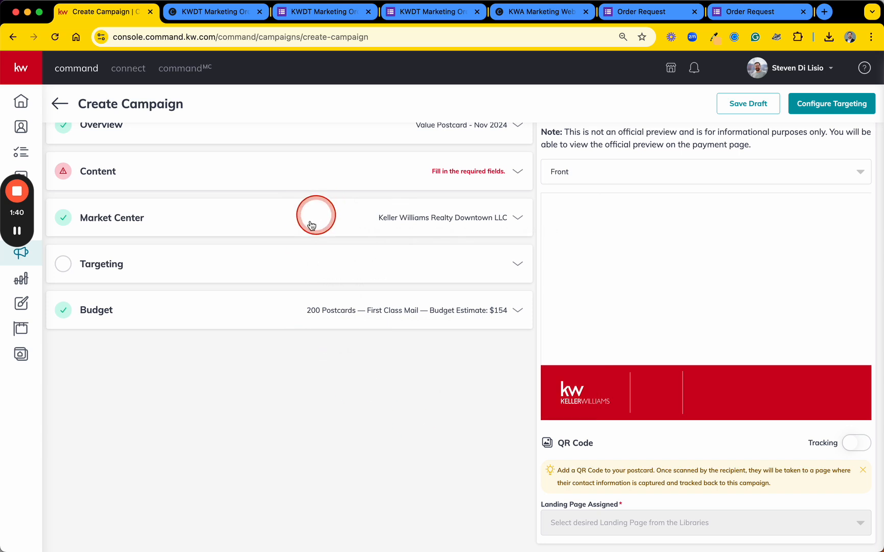
Examine the campaign's Targeting options and its Budget quantity and postage settings
{"action": "left_click", "coordinate": [239, 271]}
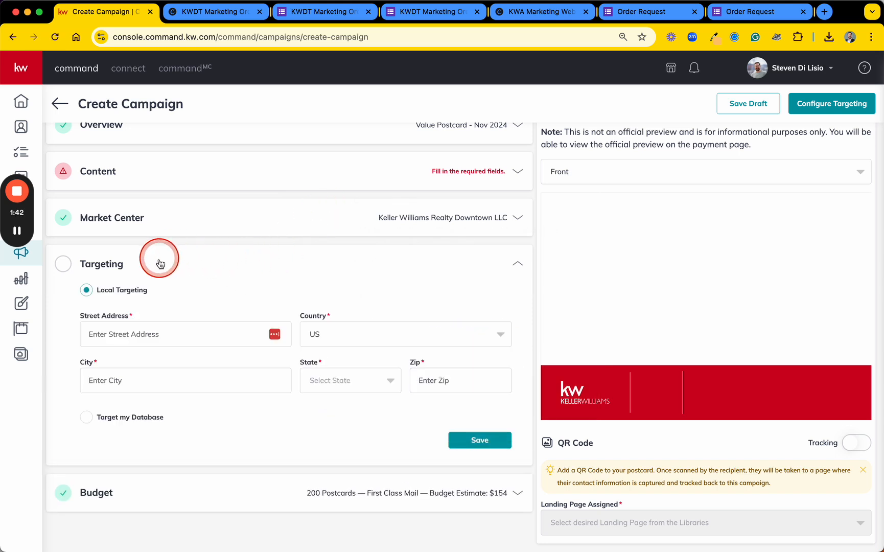
{"action": "left_click", "coordinate": [186, 265]}
{"action": "left_click", "coordinate": [147, 306]}
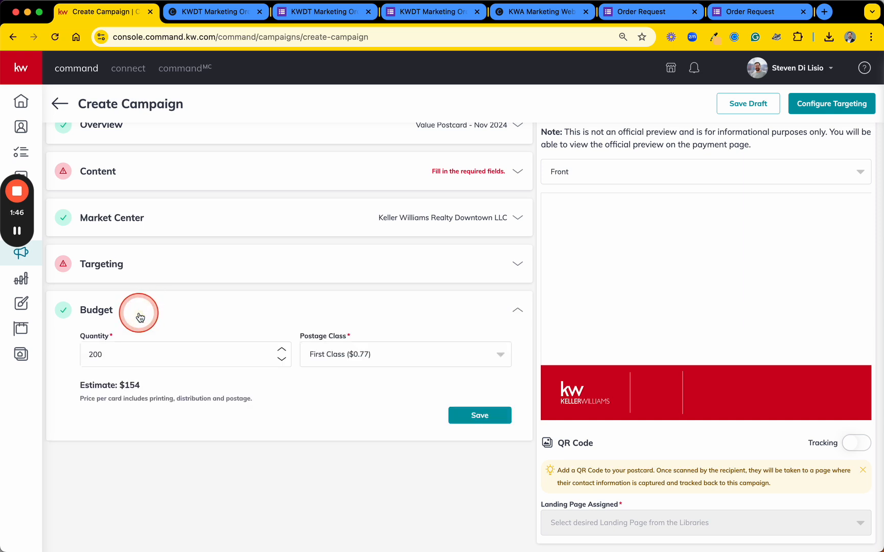
{"action": "left_click", "coordinate": [138, 313]}
{"action": "left_click", "coordinate": [368, 310]}
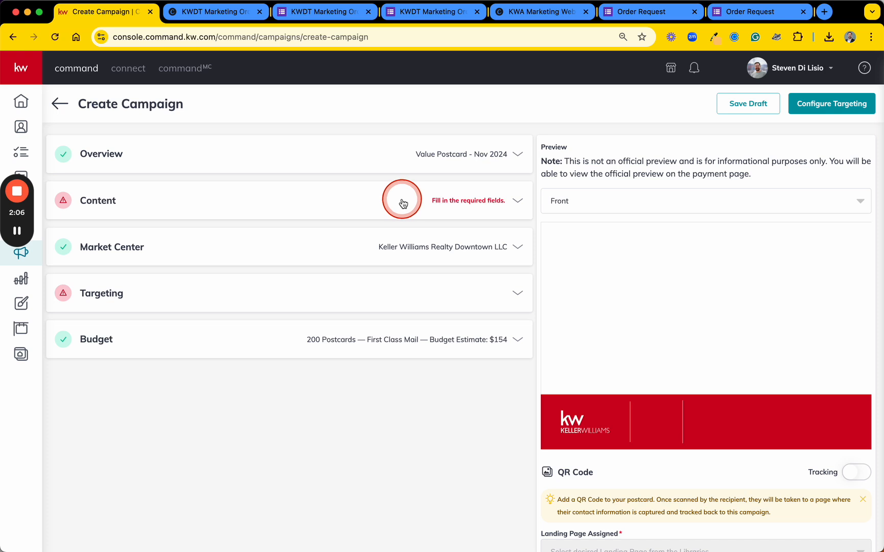
Switch the campaign's Content section from the default templates to uploading a custom template
{"action": "left_click", "coordinate": [400, 207]}
{"action": "left_click", "coordinate": [400, 206]}
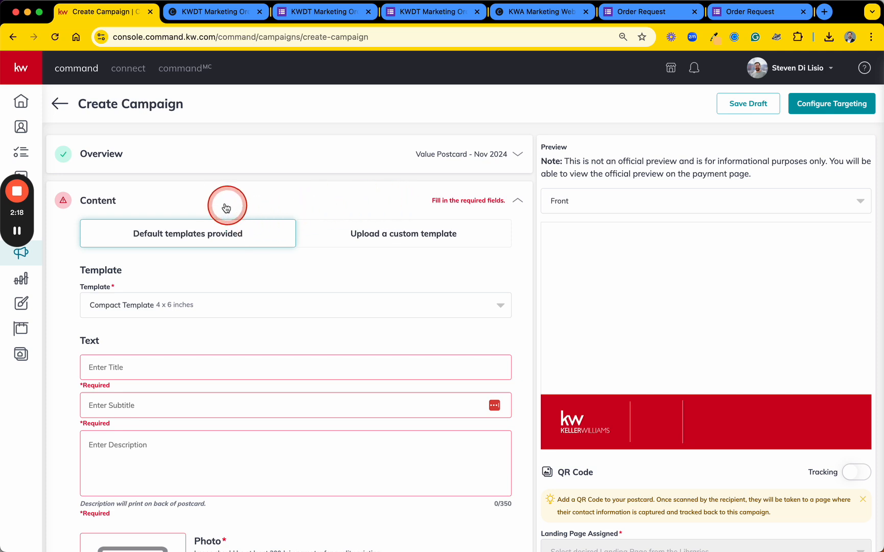
{"action": "key", "text": "F1"}
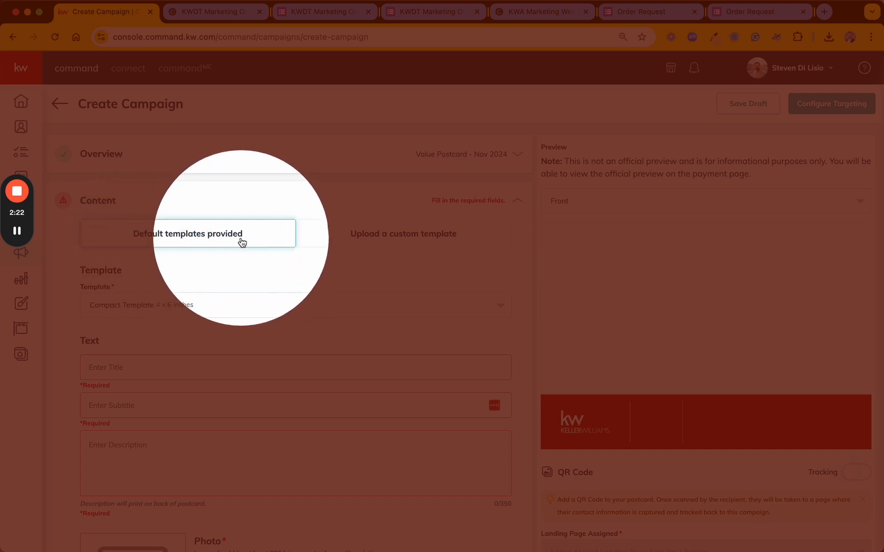
{"action": "key", "text": "F1"}
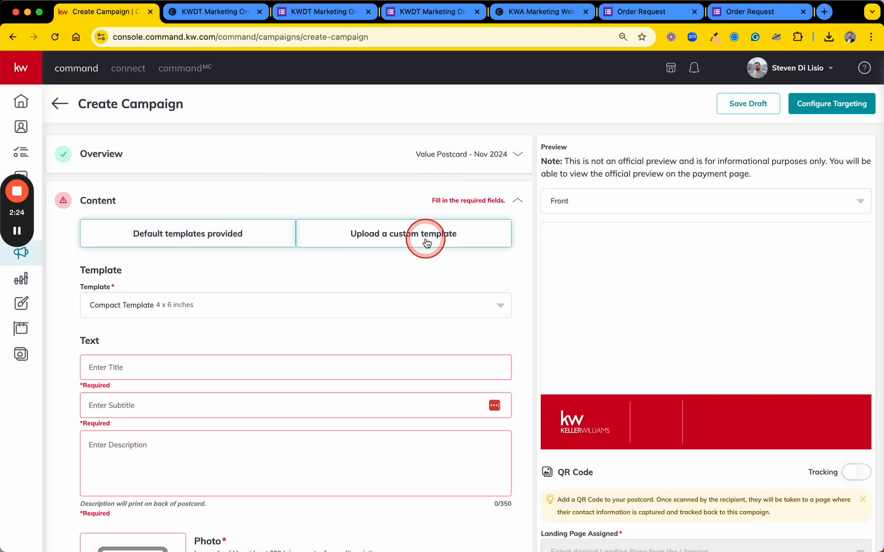
{"action": "left_click", "coordinate": [426, 241]}
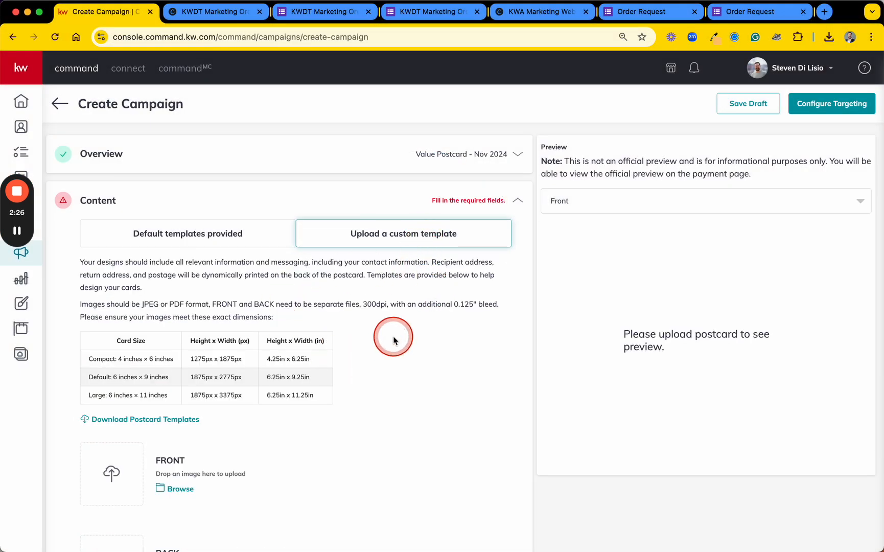
Examine the size and dimension requirements for custom postcards, especially the default 6 × 9 inch card
{"action": "scroll", "coordinate": [395, 337], "scroll_direction": "down", "scroll_amount": 3}
{"action": "left_click_drag", "start_coordinate": [88, 272], "coordinate": [339, 308]}
{"action": "left_click", "coordinate": [365, 280]}
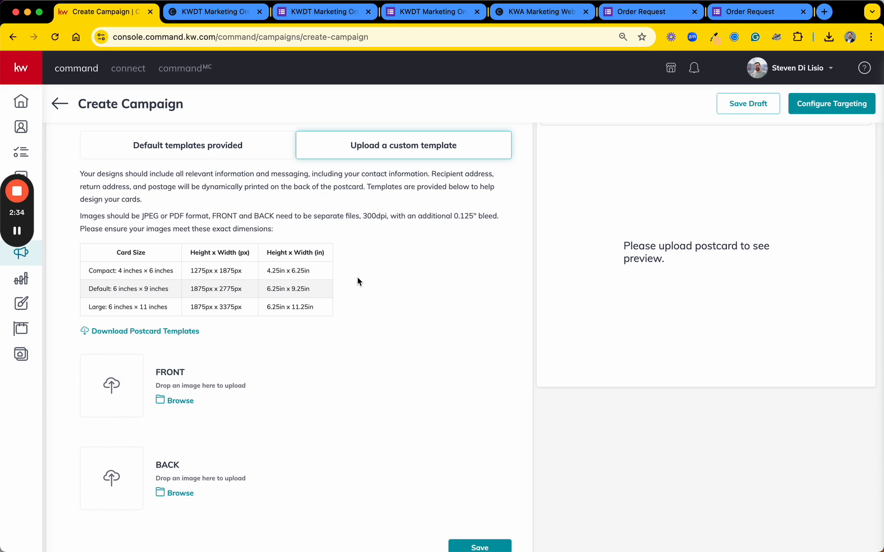
{"action": "left_click", "coordinate": [356, 288]}
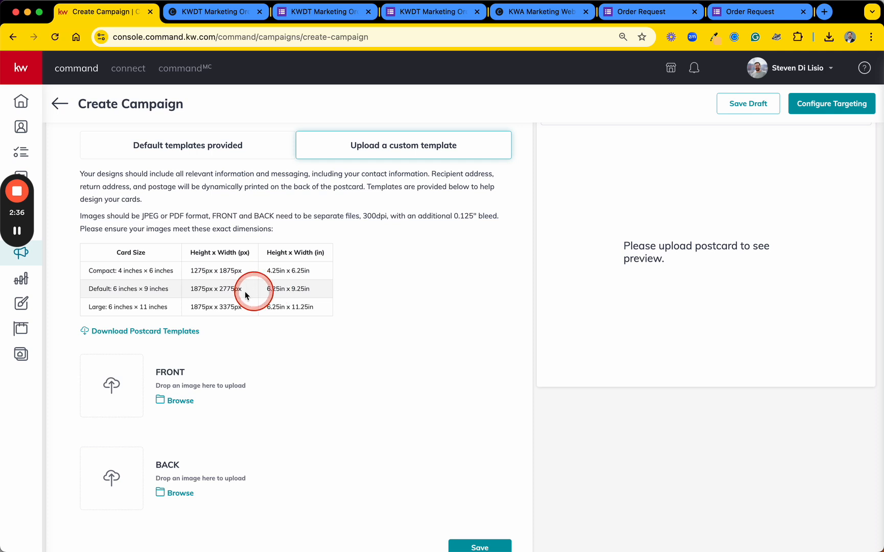
{"action": "left_click_drag", "start_coordinate": [103, 287], "coordinate": [188, 288]}
{"action": "left_click", "coordinate": [407, 292]}
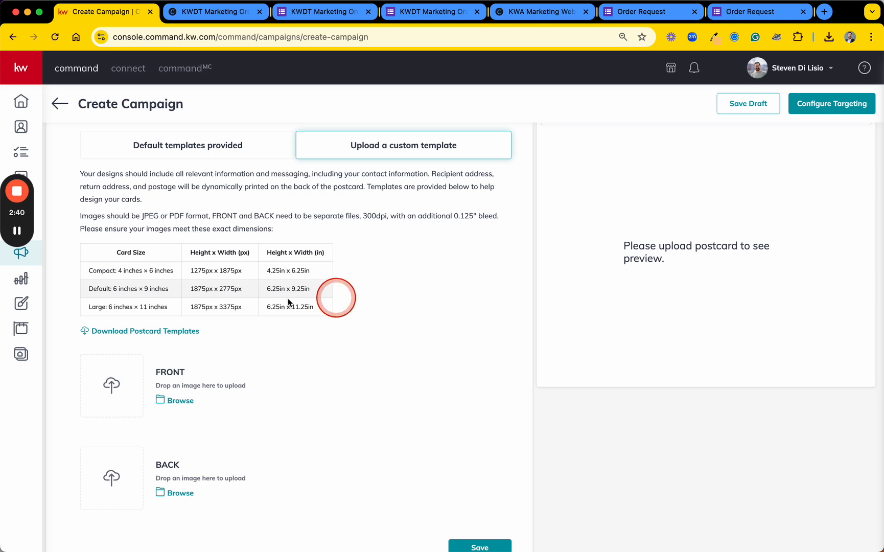
{"action": "left_click_drag", "start_coordinate": [111, 289], "coordinate": [173, 290]}
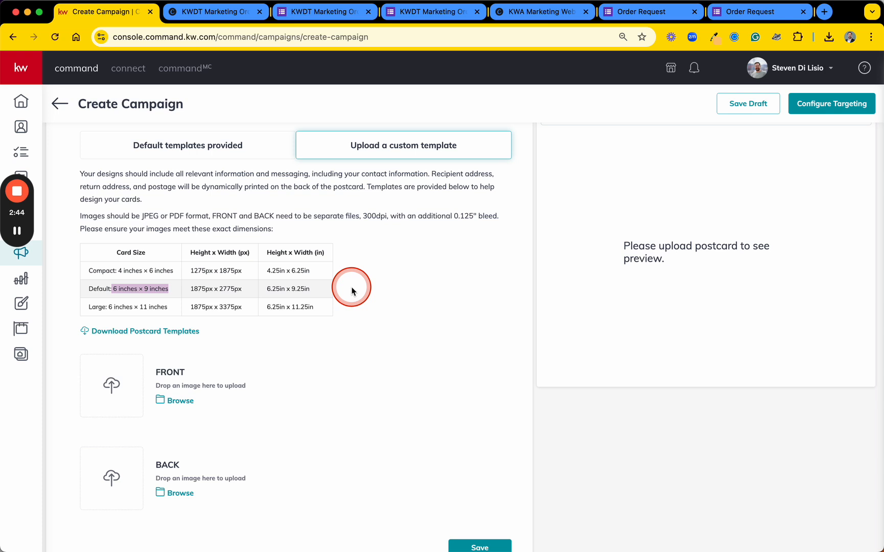
Upload KW Monthly Postcard Example (1).png from Downloads as the postcard's front image
{"action": "scroll", "coordinate": [352, 290], "scroll_direction": "down", "scroll_amount": 3}
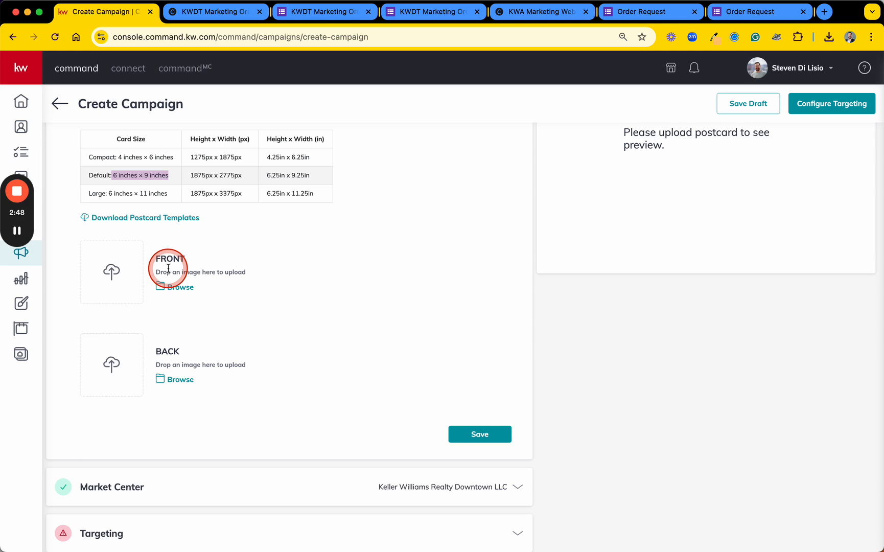
{"action": "left_click", "coordinate": [187, 288]}
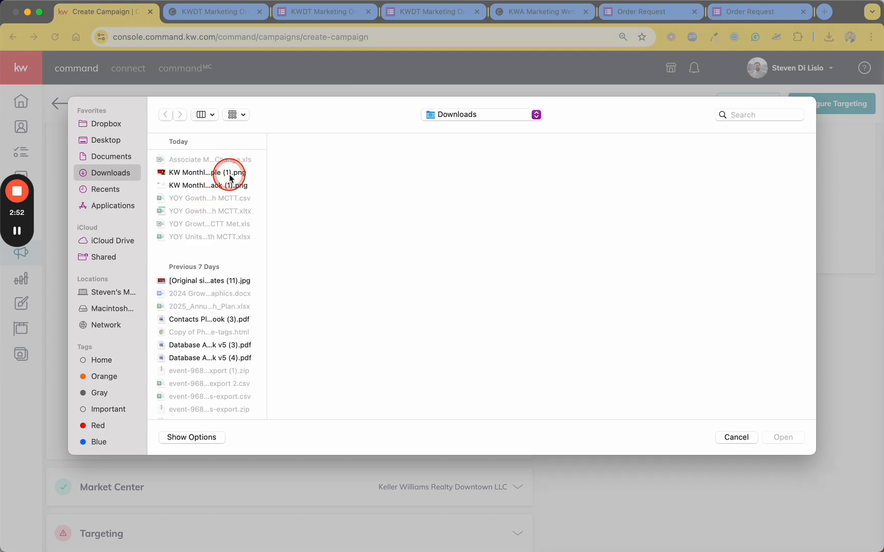
{"action": "left_click", "coordinate": [229, 174]}
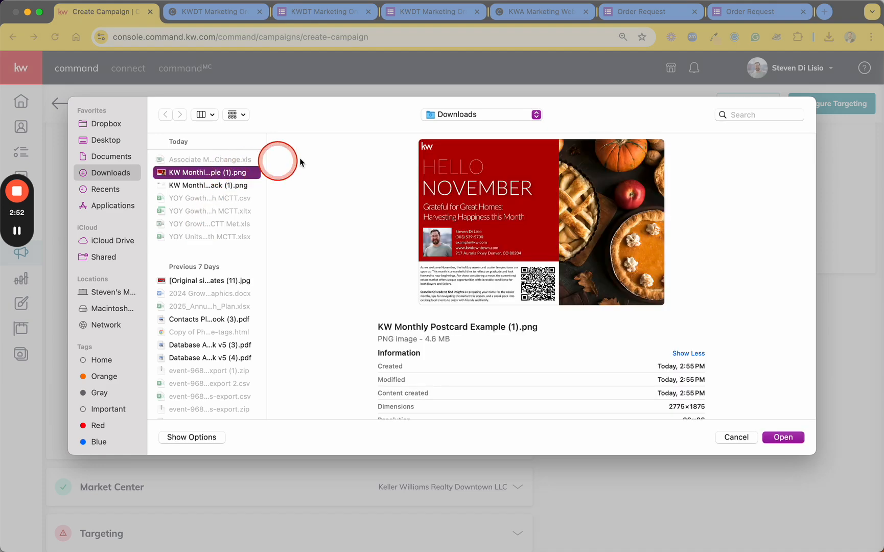
{"action": "left_click", "coordinate": [790, 438]}
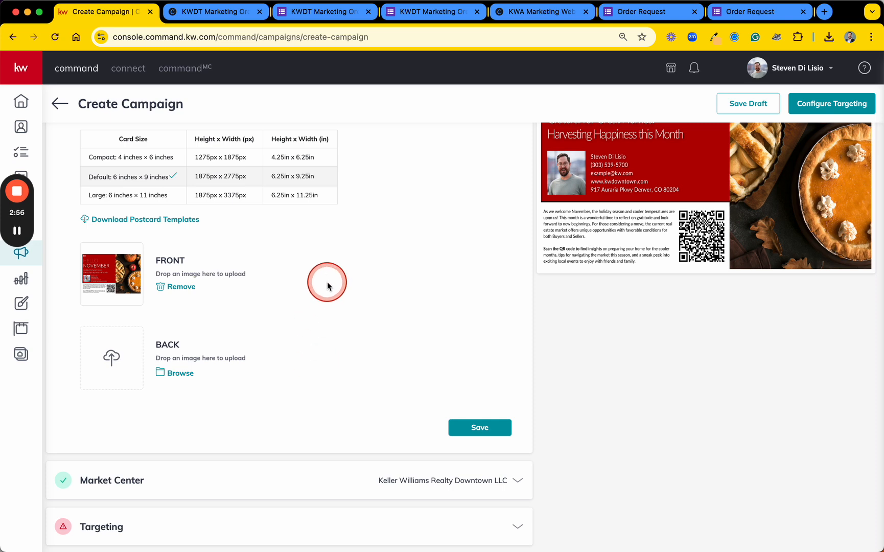
Upload KW Monthly Postcard Example Back (1).png from Downloads as the postcard's back image
{"action": "left_click", "coordinate": [178, 373]}
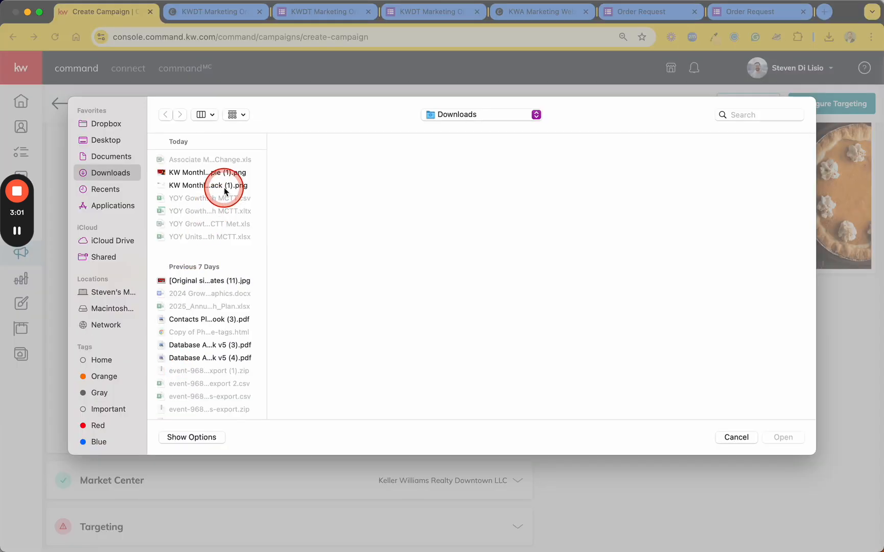
{"action": "left_click", "coordinate": [224, 187]}
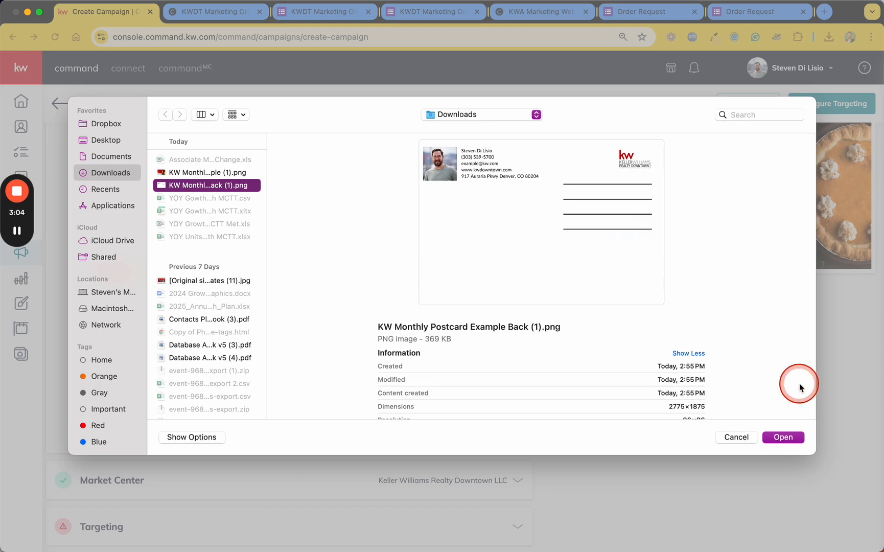
{"action": "left_click", "coordinate": [783, 437]}
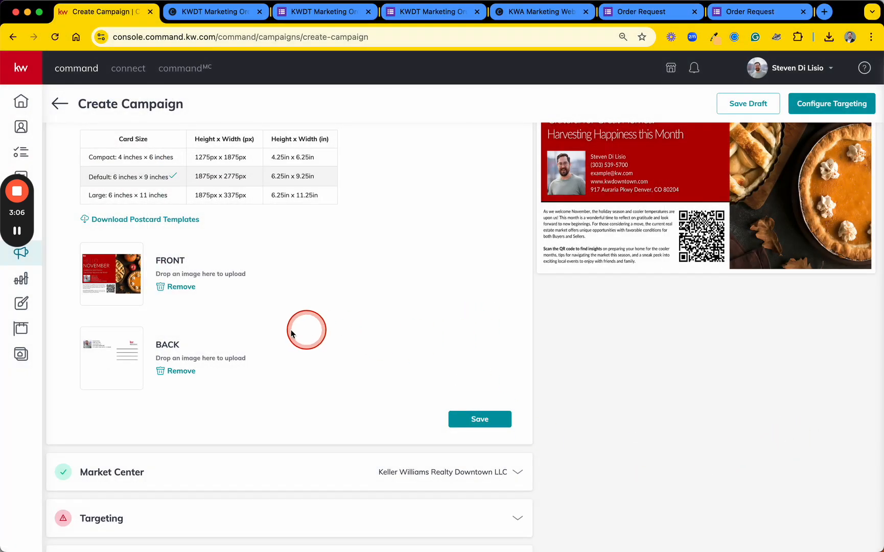
Check the uploaded front and back designs and save the campaign's Content section
{"action": "scroll", "coordinate": [286, 317], "scroll_direction": "up", "scroll_amount": 3}
{"action": "scroll", "coordinate": [278, 297], "scroll_direction": "down", "scroll_amount": 2}
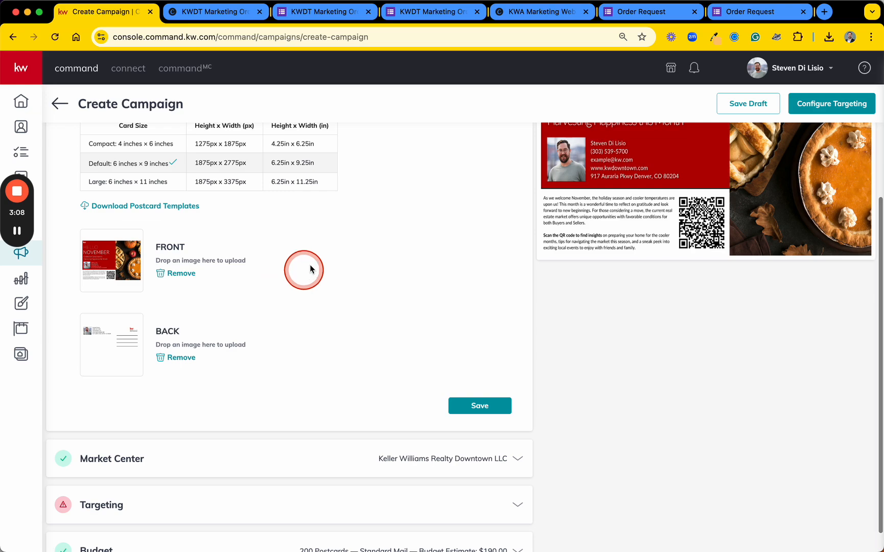
{"action": "scroll", "coordinate": [386, 317], "scroll_direction": "up", "scroll_amount": 5}
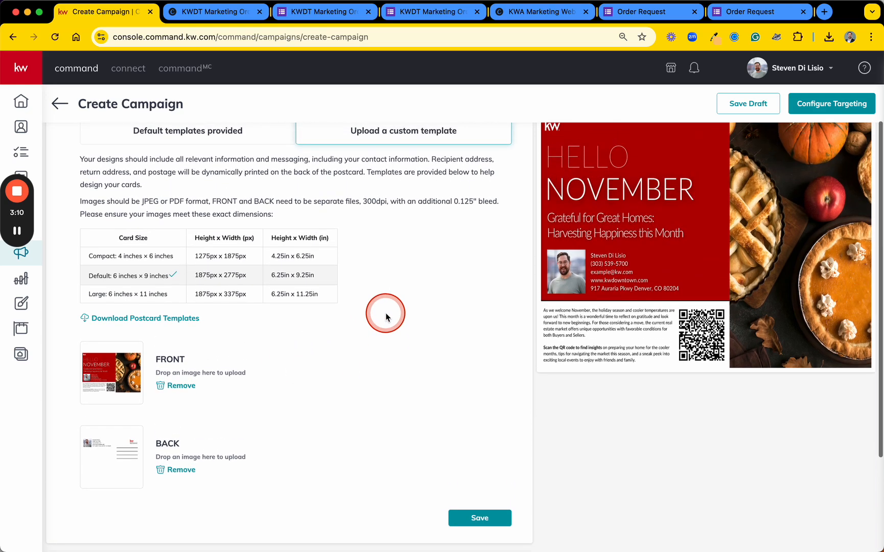
{"action": "scroll", "coordinate": [386, 317], "scroll_direction": "down", "scroll_amount": 6}
{"action": "scroll", "coordinate": [386, 317], "scroll_direction": "up", "scroll_amount": 8}
{"action": "scroll", "coordinate": [386, 317], "scroll_direction": "down", "scroll_amount": 8}
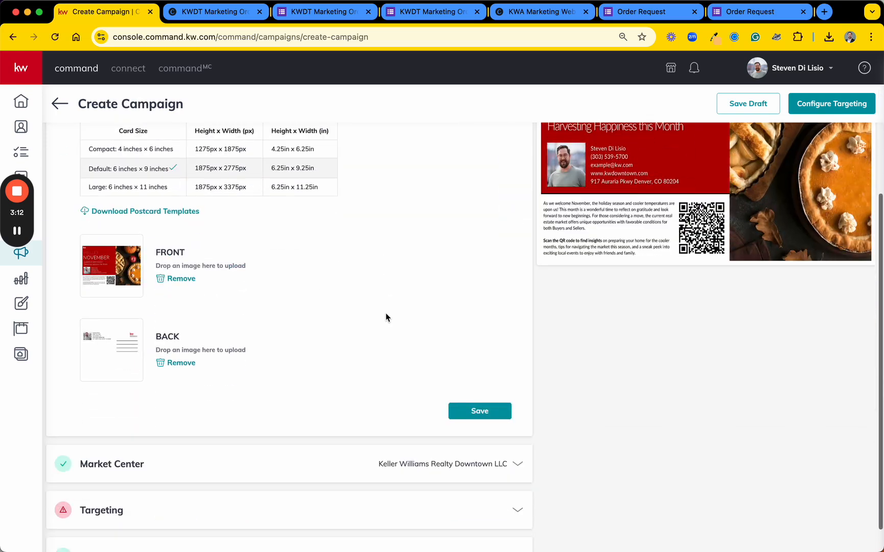
{"action": "scroll", "coordinate": [386, 317], "scroll_direction": "up", "scroll_amount": 6}
{"action": "scroll", "coordinate": [386, 317], "scroll_direction": "down", "scroll_amount": 3}
{"action": "scroll", "coordinate": [386, 317], "scroll_direction": "down", "scroll_amount": 2}
{"action": "left_click", "coordinate": [474, 449]}
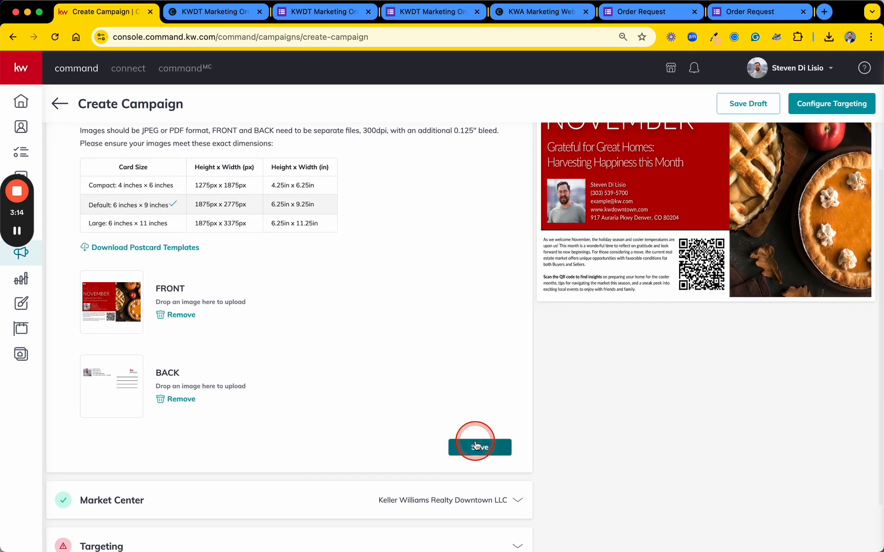
{"action": "left_click", "coordinate": [363, 388]}
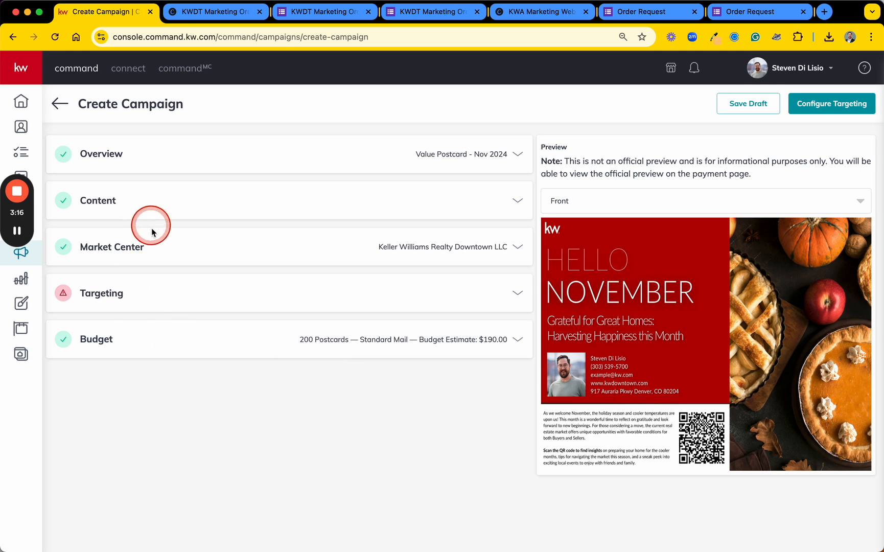
Review the name and mailing address saved in the Market Center section
{"action": "left_click", "coordinate": [156, 252]}
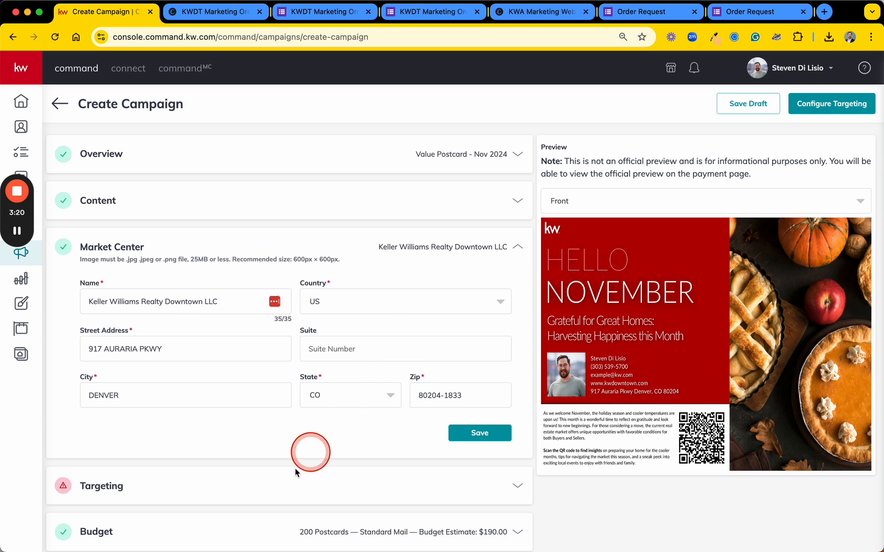
{"action": "left_click", "coordinate": [484, 254]}
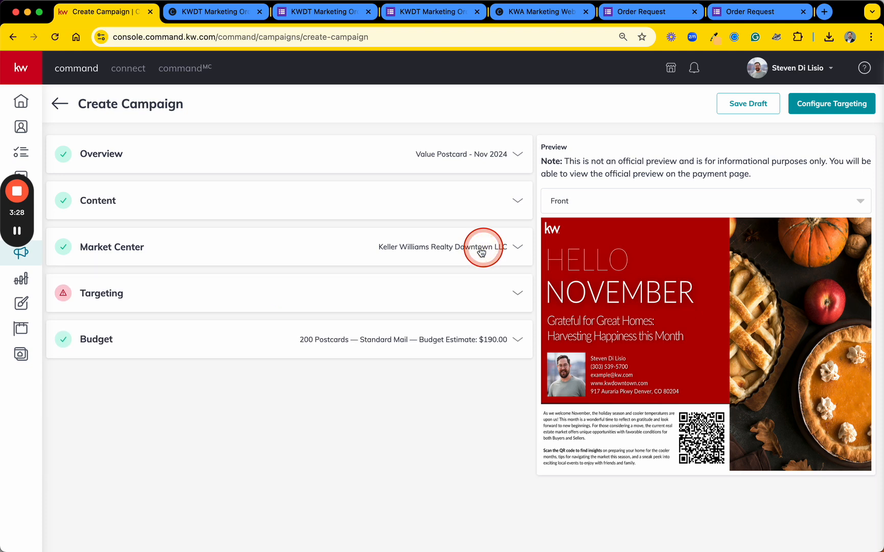
Switch the campaign's targeting from Local Targeting to Target my Database and open the selection of contacts to add
{"action": "left_click", "coordinate": [242, 298]}
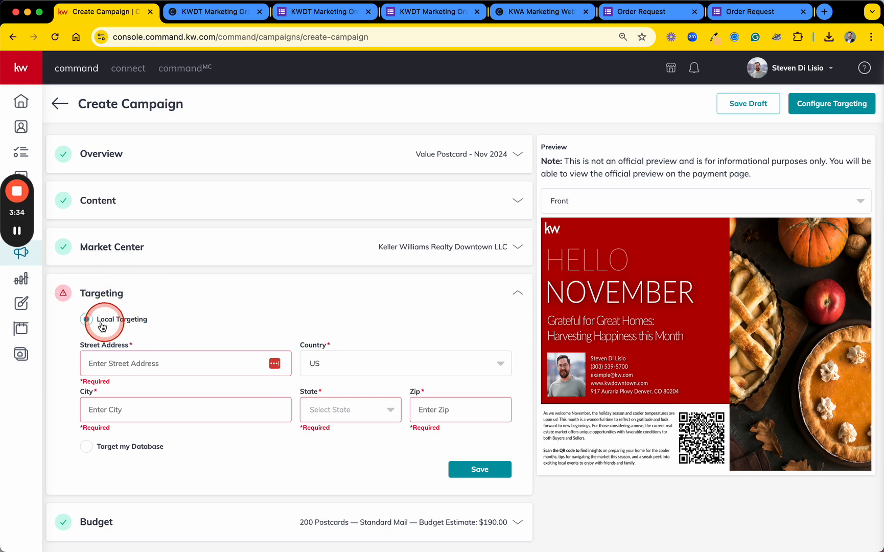
{"action": "key", "text": "F1"}
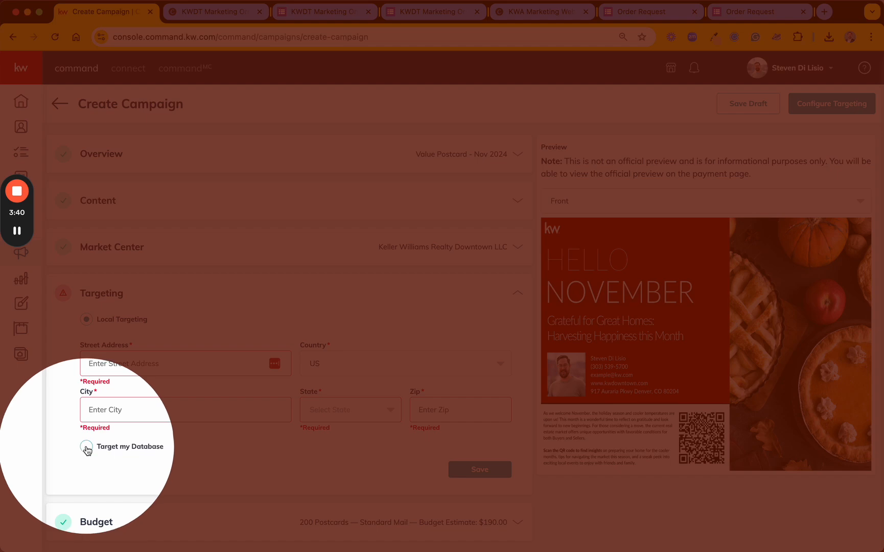
{"action": "key", "text": "F1"}
{"action": "left_click", "coordinate": [86, 447]}
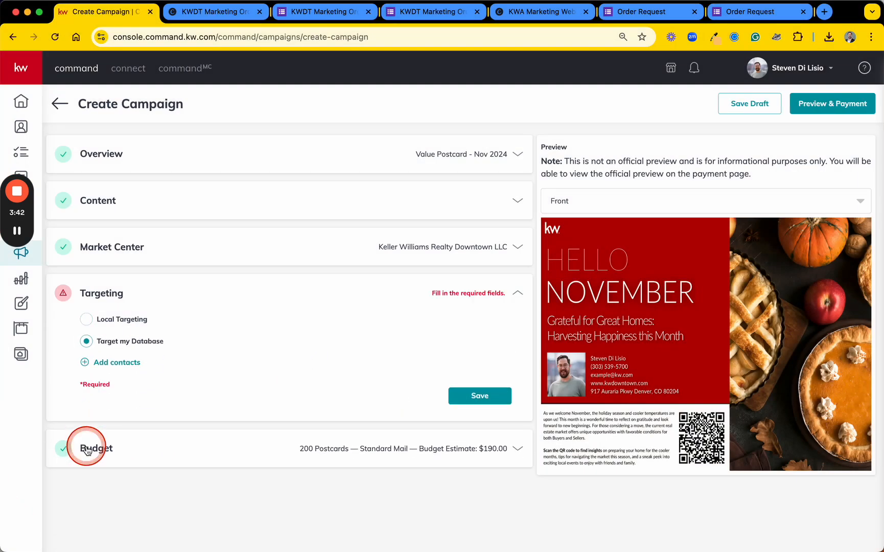
{"action": "left_click", "coordinate": [122, 363]}
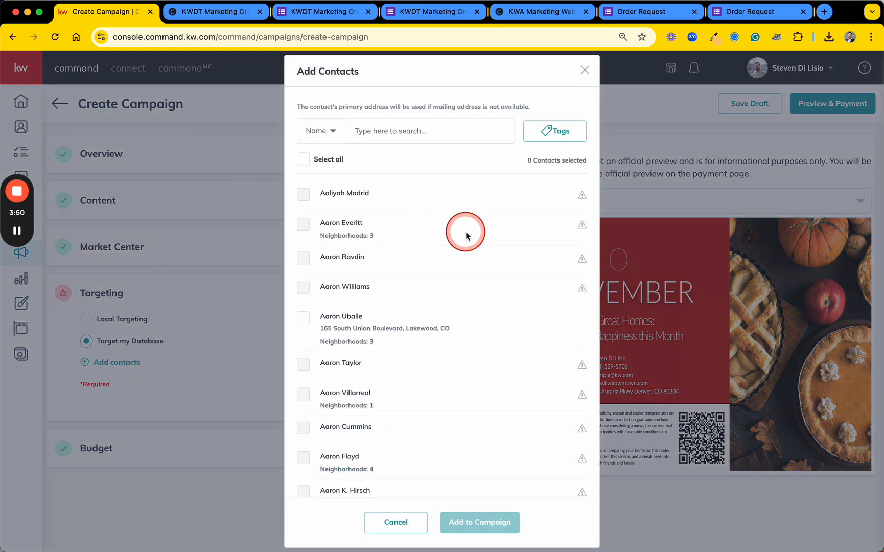
Examine which database contacts lack a primary or mailing address, and try selecting and deselecting one that has an address
{"action": "scroll", "coordinate": [439, 353], "scroll_direction": "down", "scroll_amount": 2}
{"action": "scroll", "coordinate": [439, 354], "scroll_direction": "down", "scroll_amount": 5}
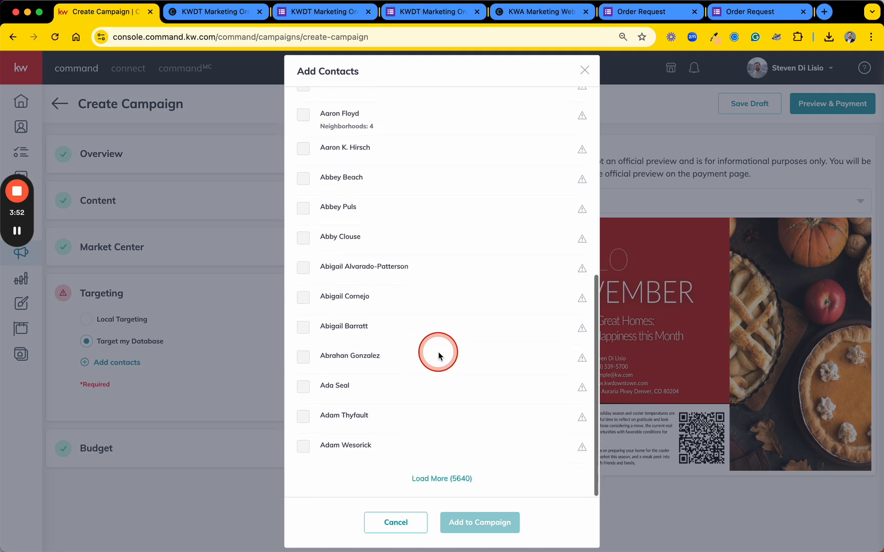
{"action": "scroll", "coordinate": [438, 356], "scroll_direction": "up", "scroll_amount": 8}
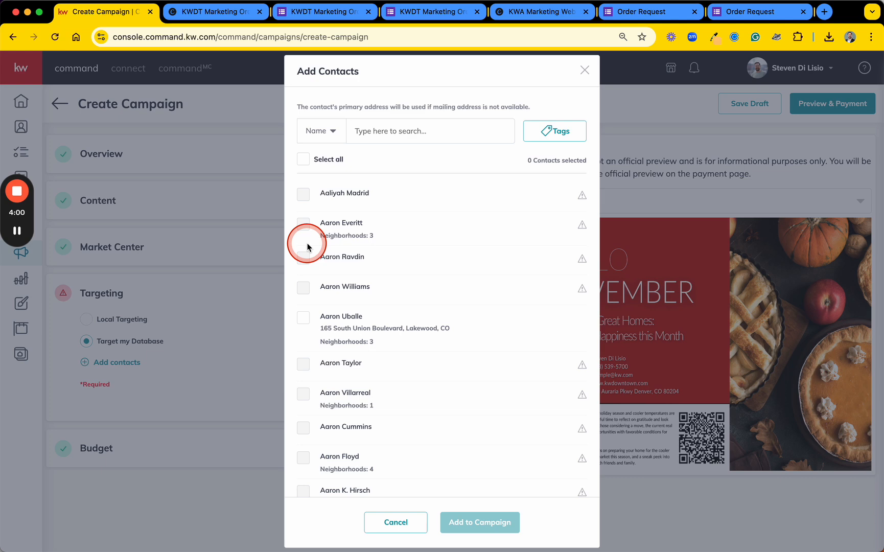
{"action": "mouse_move", "coordinate": [581, 260]}
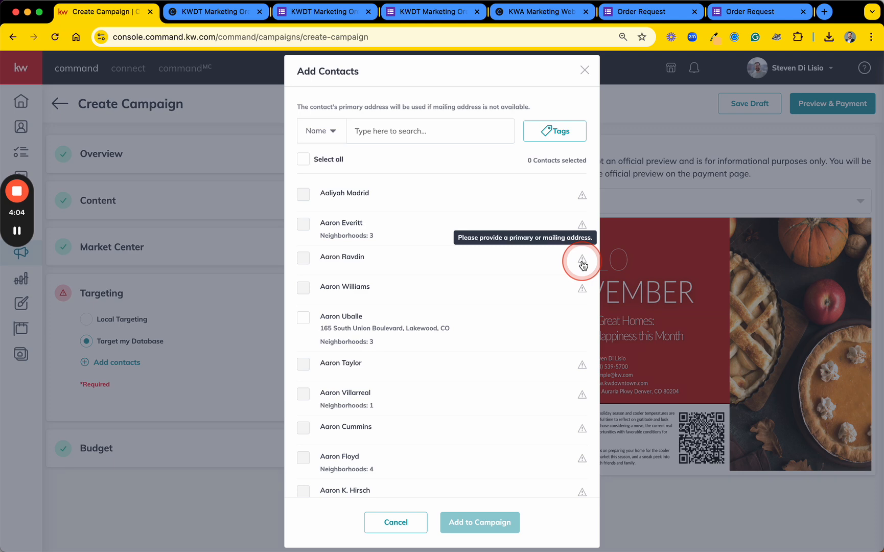
{"action": "left_click", "coordinate": [363, 255]}
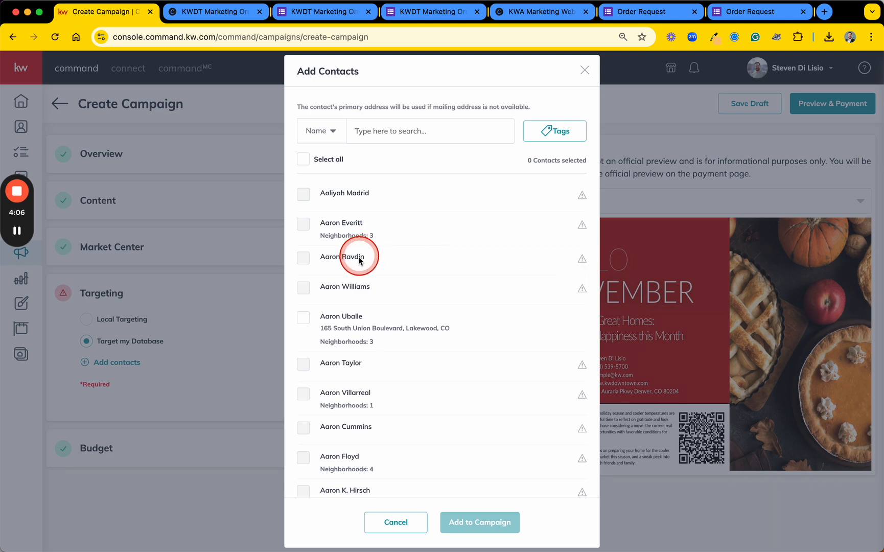
{"action": "left_click", "coordinate": [304, 320]}
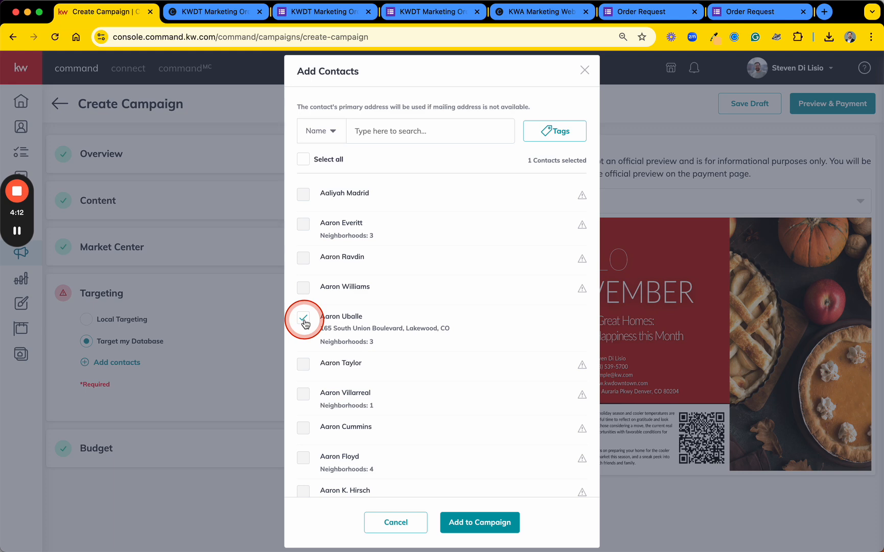
{"action": "left_click", "coordinate": [304, 320]}
{"action": "scroll", "coordinate": [461, 431], "scroll_direction": "down", "scroll_amount": 3}
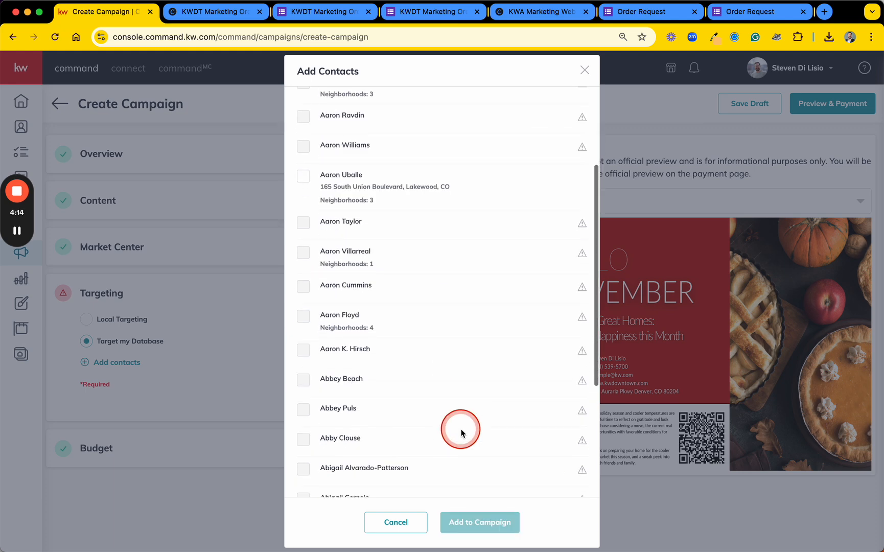
{"action": "scroll", "coordinate": [461, 431], "scroll_direction": "down", "scroll_amount": 4}
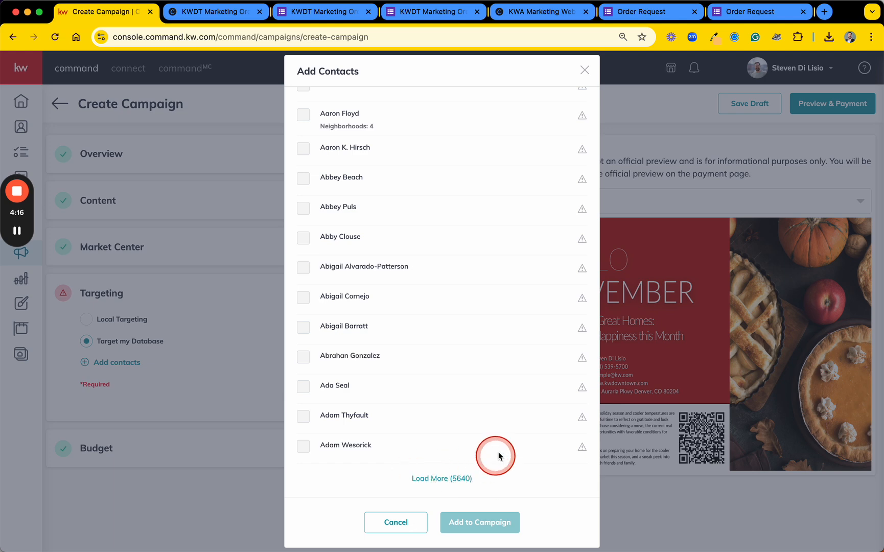
{"action": "scroll", "coordinate": [488, 292], "scroll_direction": "up", "scroll_amount": 7}
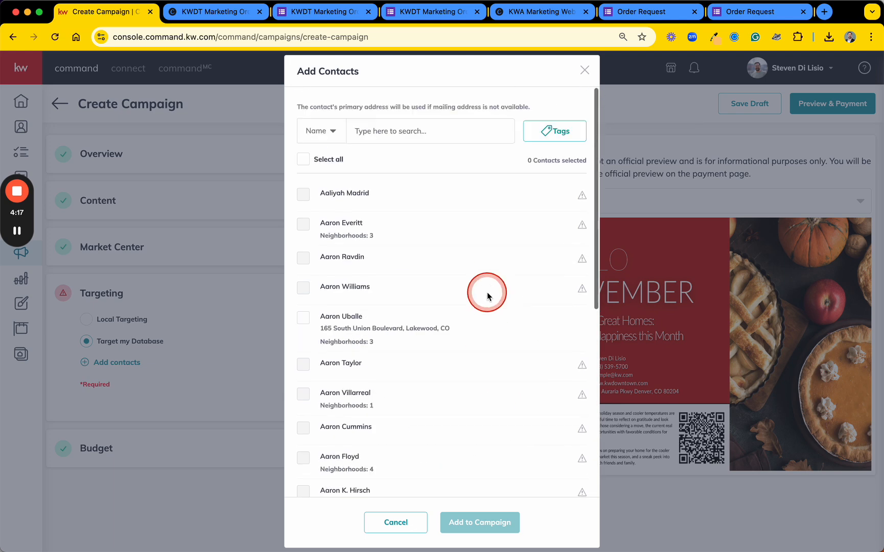
Filter the database contacts by the "example contacts" tag
{"action": "left_click", "coordinate": [554, 135]}
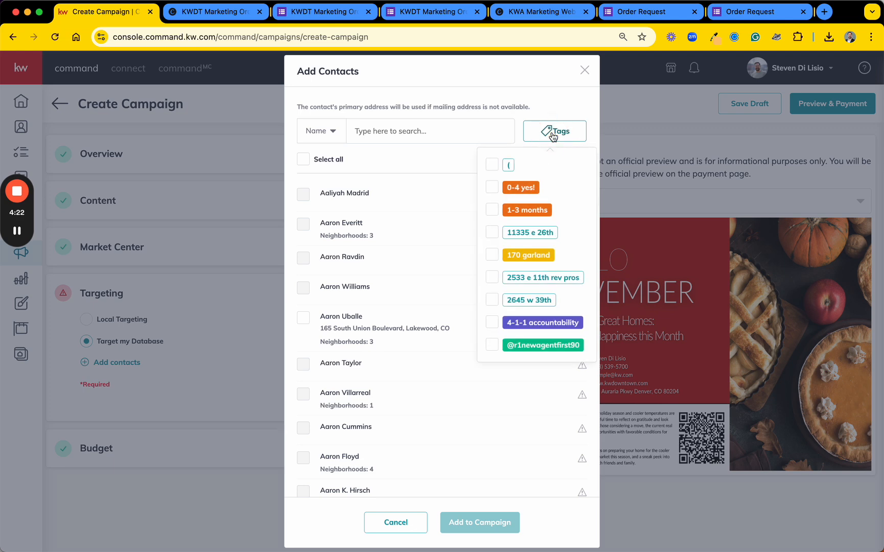
{"action": "scroll", "coordinate": [546, 245], "scroll_direction": "down", "scroll_amount": 5}
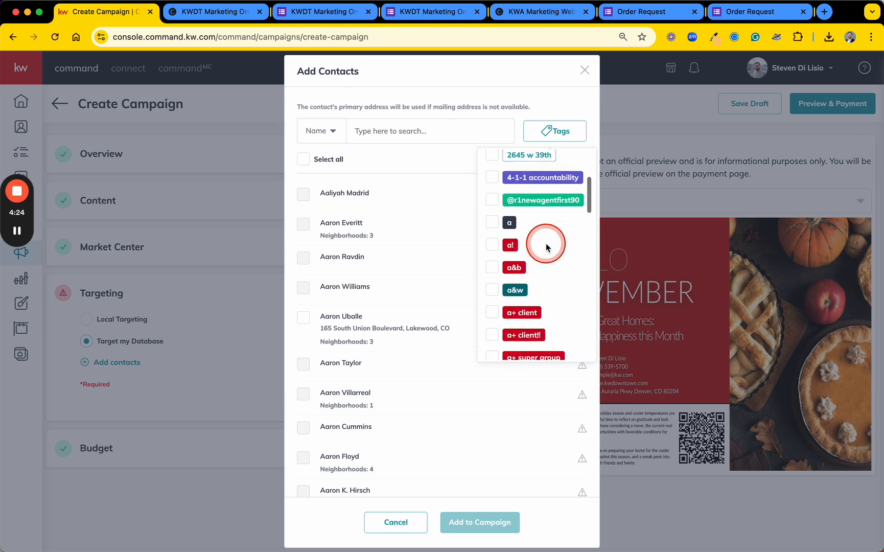
{"action": "scroll", "coordinate": [546, 248], "scroll_direction": "down", "scroll_amount": 10}
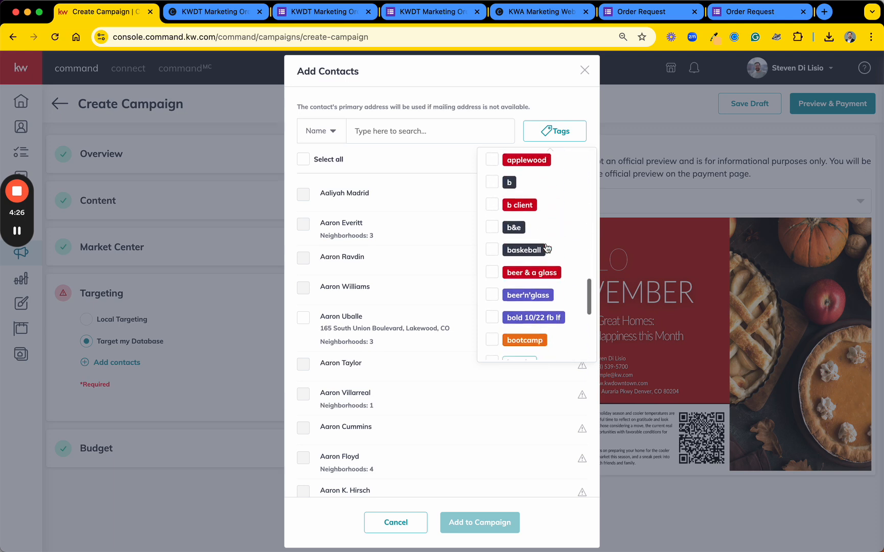
{"action": "mouse_move", "coordinate": [525, 329]}
{"action": "left_mouse_down"}
{"action": "mouse_move", "coordinate": [514, 328]}
{"action": "mouse_move", "coordinate": [534, 341]}
{"action": "left_mouse_up"}
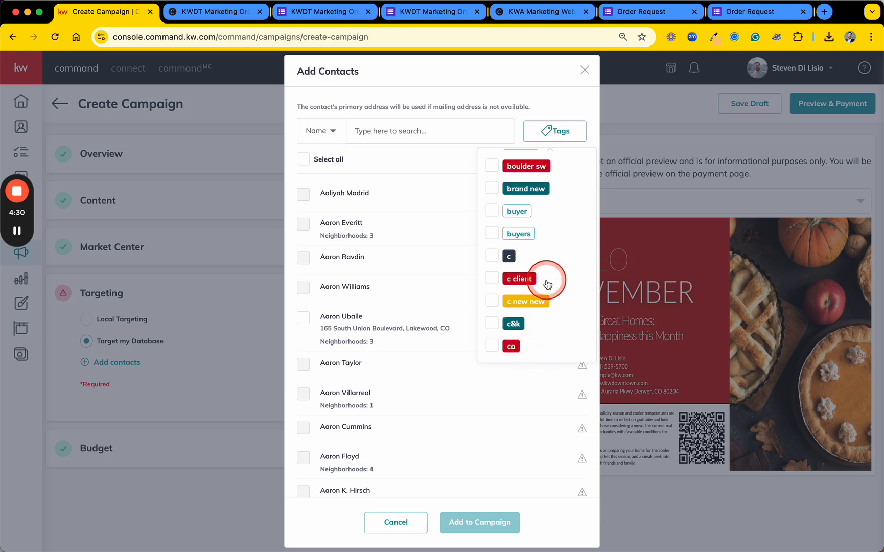
{"action": "scroll", "coordinate": [547, 282], "scroll_direction": "down", "scroll_amount": 5}
{"action": "scroll", "coordinate": [548, 284], "scroll_direction": "down", "scroll_amount": 15}
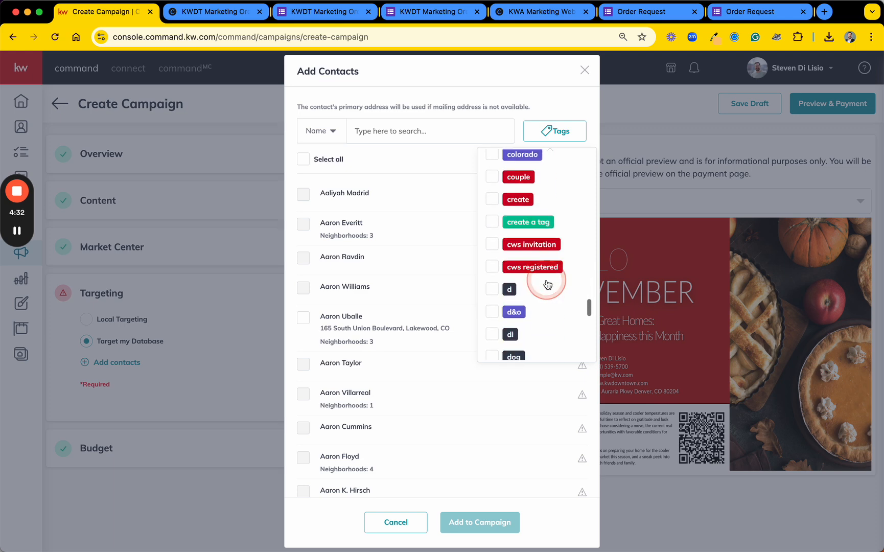
{"action": "scroll", "coordinate": [548, 284], "scroll_direction": "down", "scroll_amount": 10}
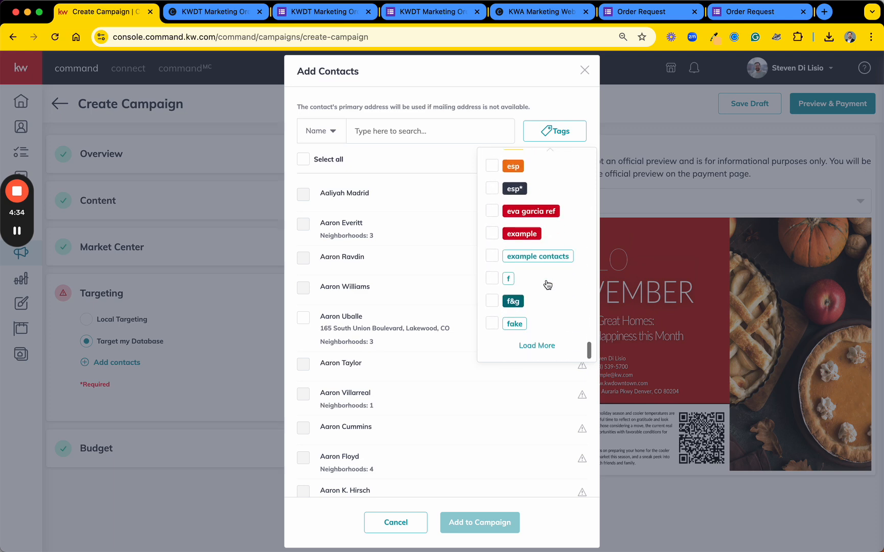
{"action": "left_click", "coordinate": [500, 234]}
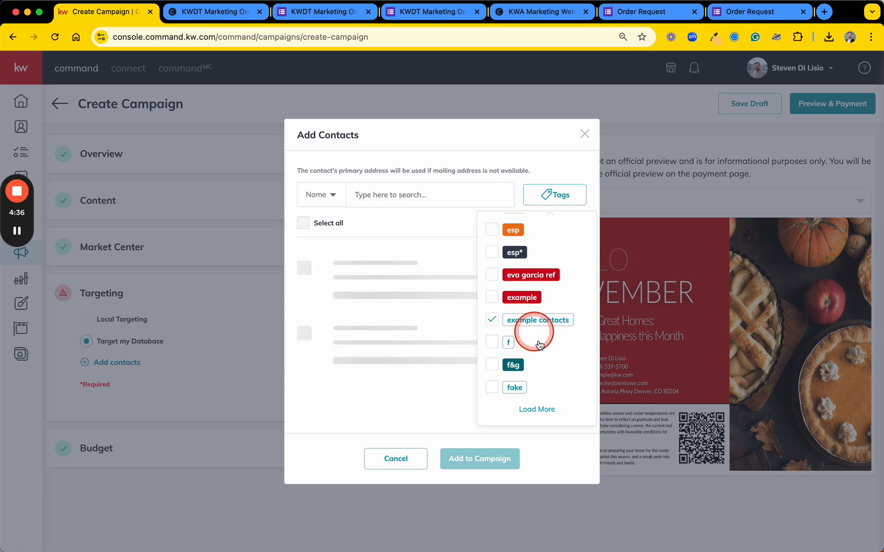
{"action": "left_click", "coordinate": [533, 408]}
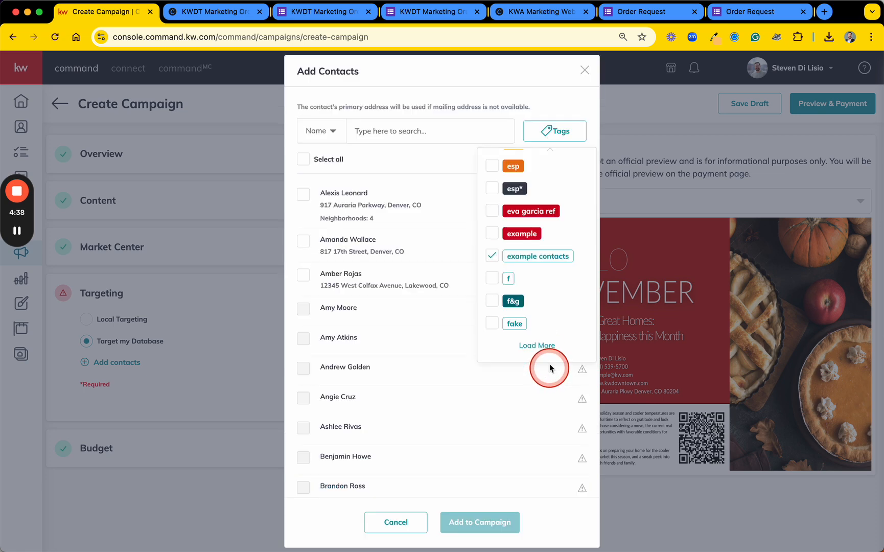
{"action": "left_click", "coordinate": [428, 160]}
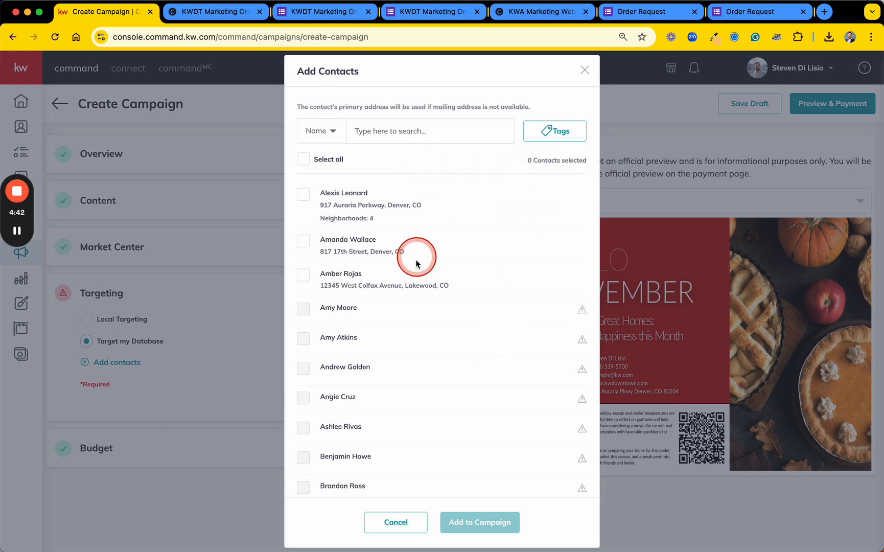
Select all the contacts loaded so far and check how far the list reaches
{"action": "left_click", "coordinate": [304, 160]}
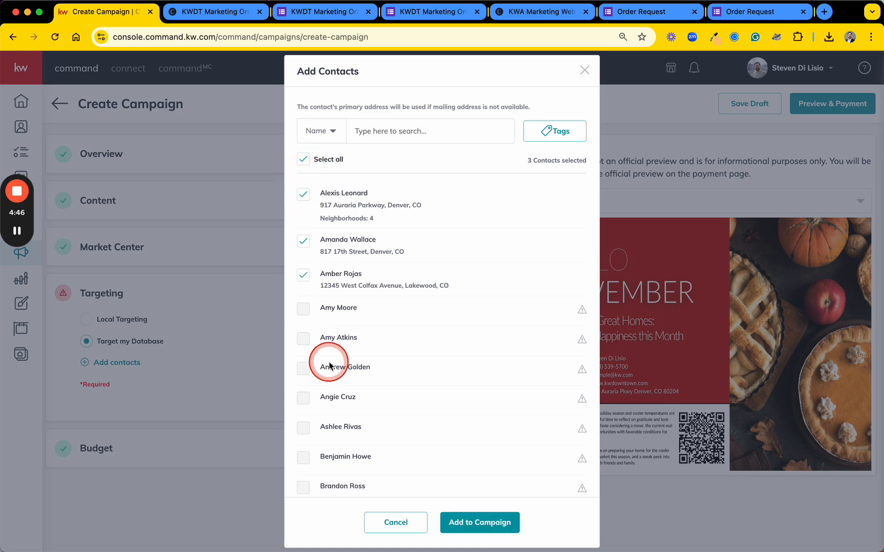
{"action": "scroll", "coordinate": [327, 364], "scroll_direction": "down", "scroll_amount": 5}
{"action": "scroll", "coordinate": [327, 357], "scroll_direction": "down", "scroll_amount": 3}
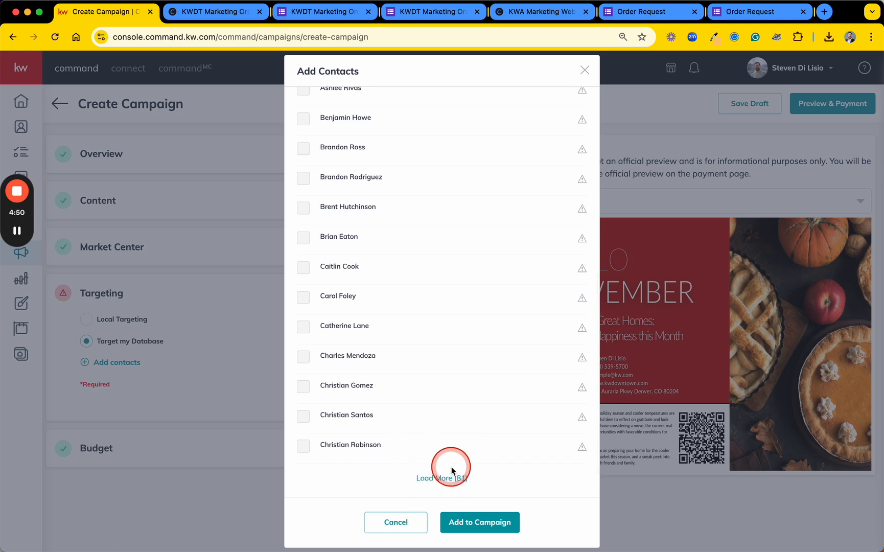
{"action": "scroll", "coordinate": [488, 386], "scroll_direction": "up", "scroll_amount": 8}
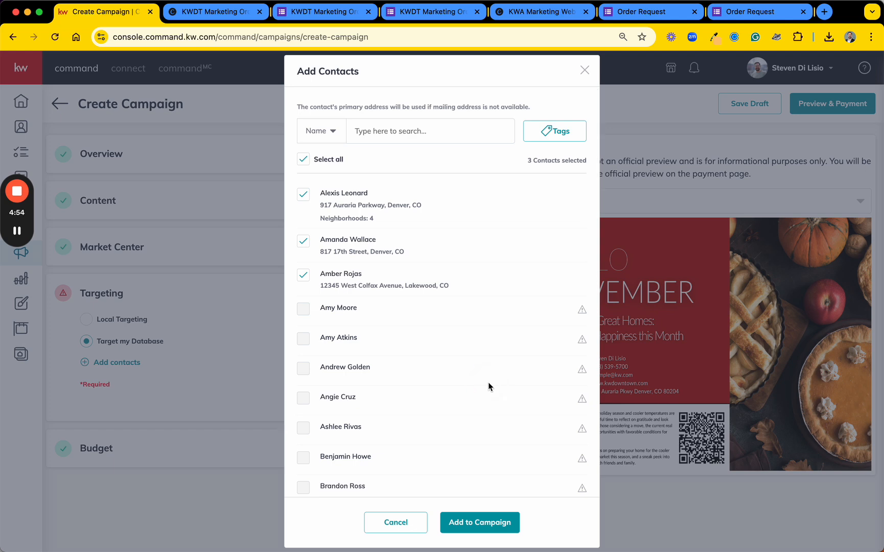
Load every remaining batch of contacts until the complete list is available for selection
{"action": "scroll", "coordinate": [489, 382], "scroll_direction": "down", "scroll_amount": 7}
{"action": "left_click", "coordinate": [440, 478]}
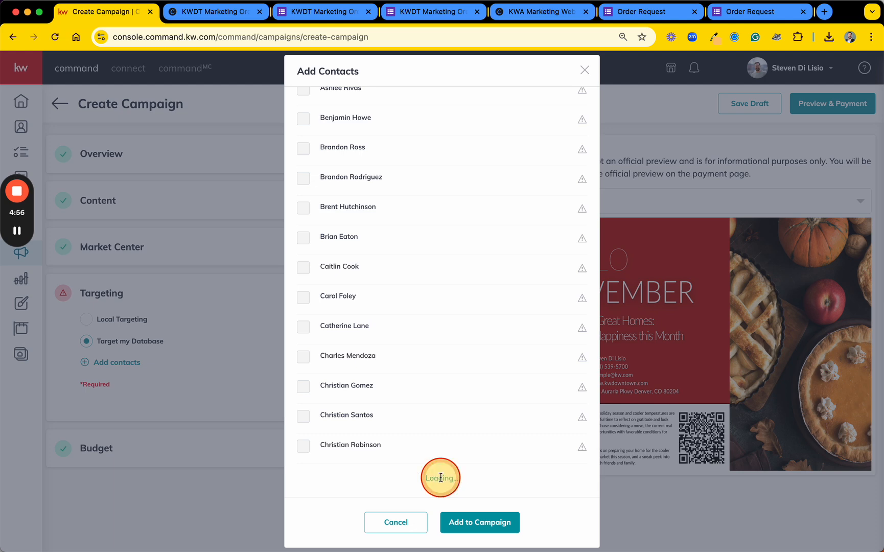
{"action": "scroll", "coordinate": [453, 419], "scroll_direction": "down", "scroll_amount": 10}
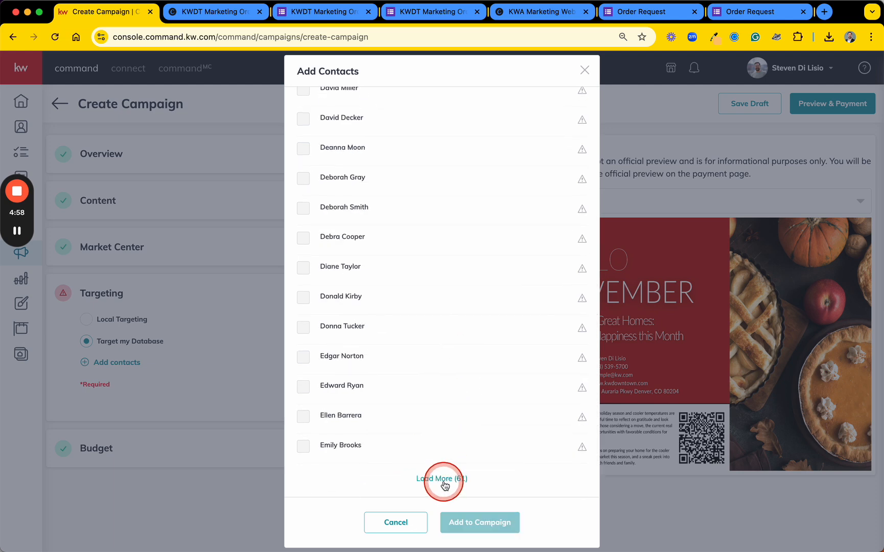
{"action": "left_click", "coordinate": [443, 479]}
{"action": "scroll", "coordinate": [446, 481], "scroll_direction": "down", "scroll_amount": 10}
{"action": "left_click", "coordinate": [445, 478]}
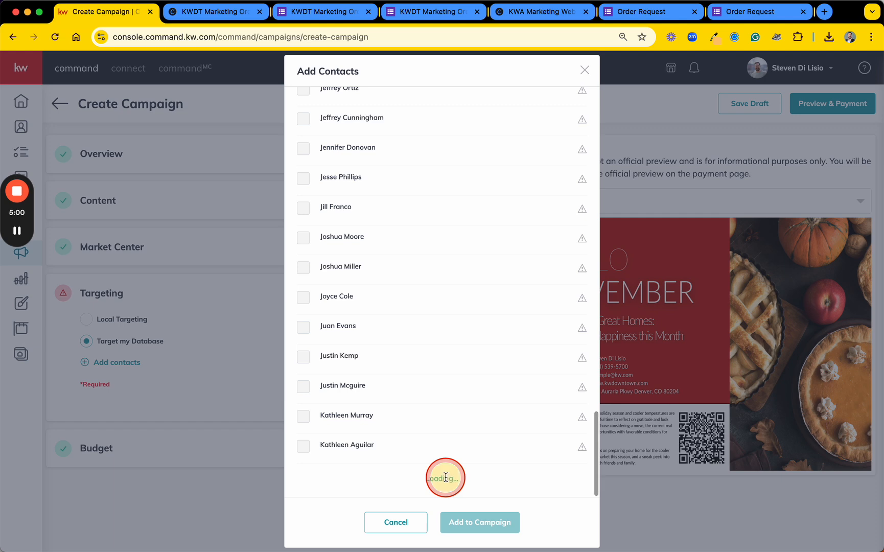
{"action": "scroll", "coordinate": [444, 478], "scroll_direction": "down", "scroll_amount": 10}
{"action": "left_click", "coordinate": [445, 479]}
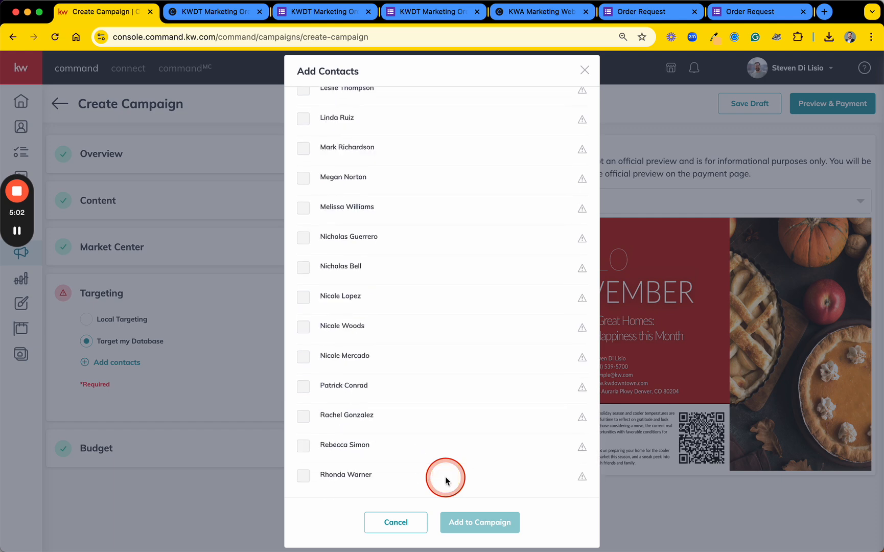
{"action": "scroll", "coordinate": [446, 481], "scroll_direction": "down", "scroll_amount": 10}
{"action": "left_click", "coordinate": [446, 479]}
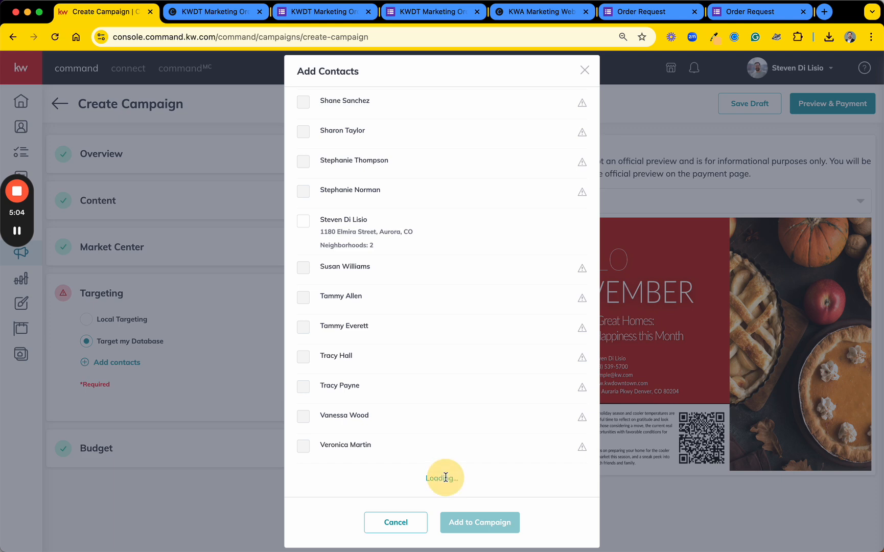
{"action": "scroll", "coordinate": [446, 479], "scroll_direction": "down", "scroll_amount": 1}
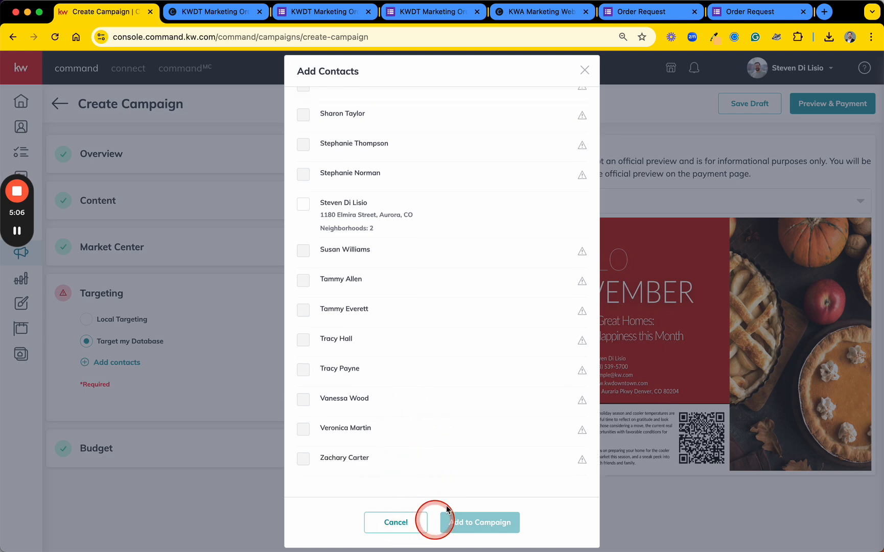
Select all contacts in the fully loaded list, check which ones are included, and add them to the campaign
{"action": "scroll", "coordinate": [470, 416], "scroll_direction": "up", "scroll_amount": 20}
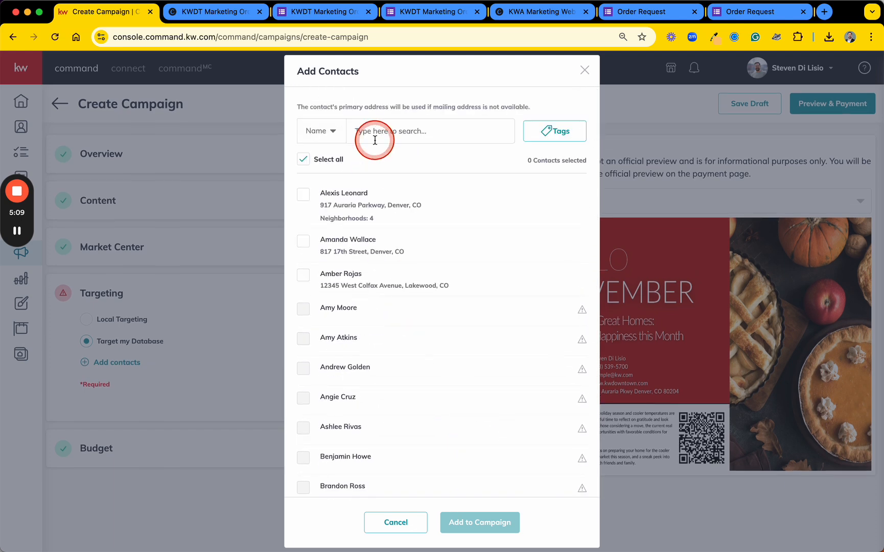
{"action": "left_click", "coordinate": [303, 160]}
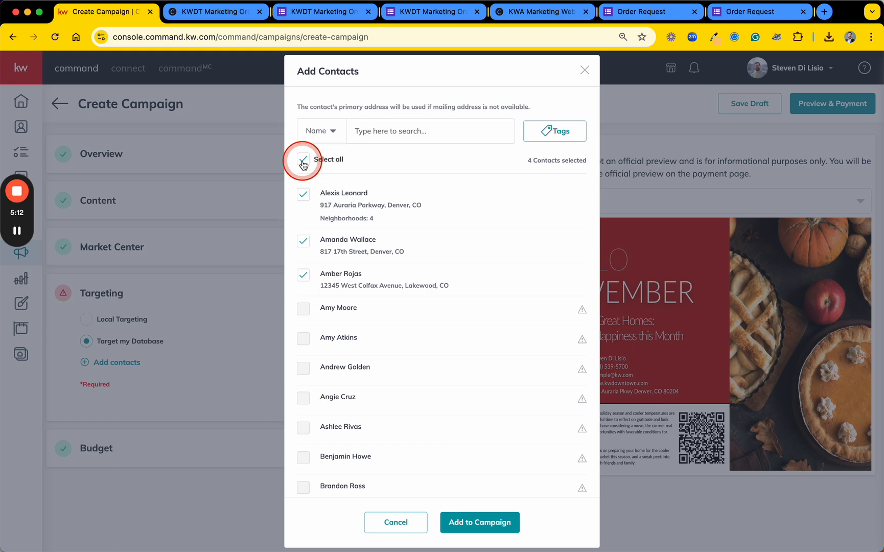
{"action": "scroll", "coordinate": [444, 363], "scroll_direction": "down", "scroll_amount": 5}
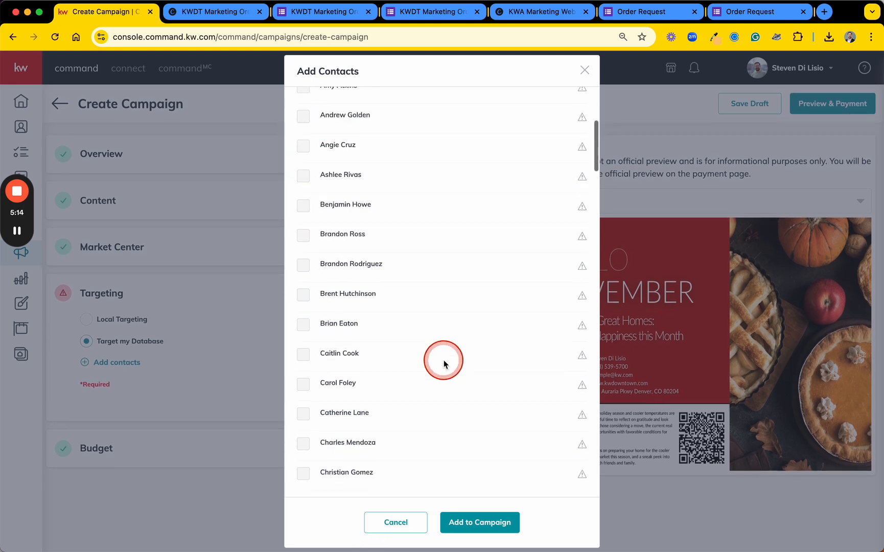
{"action": "scroll", "coordinate": [444, 360], "scroll_direction": "down", "scroll_amount": 20}
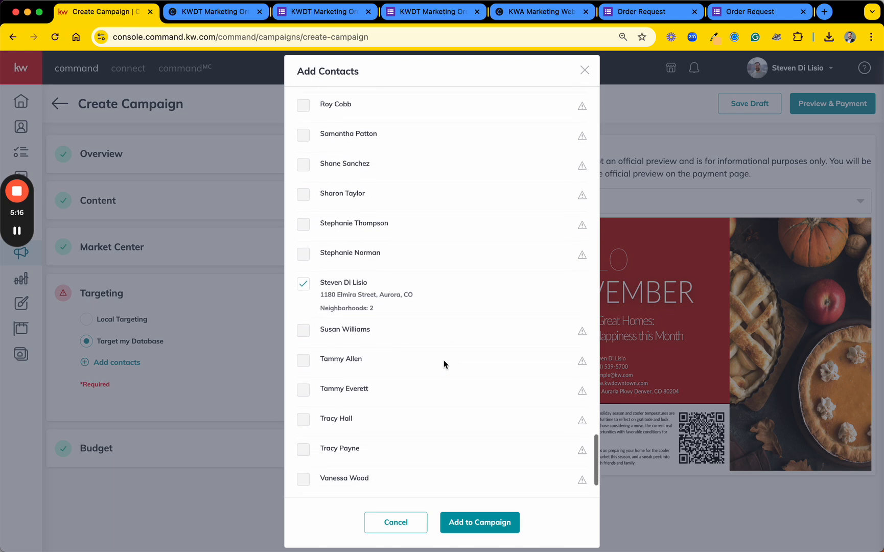
{"action": "scroll", "coordinate": [444, 360], "scroll_direction": "down", "scroll_amount": 2}
{"action": "scroll", "coordinate": [444, 360], "scroll_direction": "up", "scroll_amount": 1}
{"action": "mouse_move", "coordinate": [444, 360]}
{"action": "left_mouse_down"}
{"action": "mouse_move", "coordinate": [403, 258]}
{"action": "mouse_move", "coordinate": [450, 320]}
{"action": "left_mouse_up"}
{"action": "scroll", "coordinate": [449, 320], "scroll_direction": "up", "scroll_amount": 20}
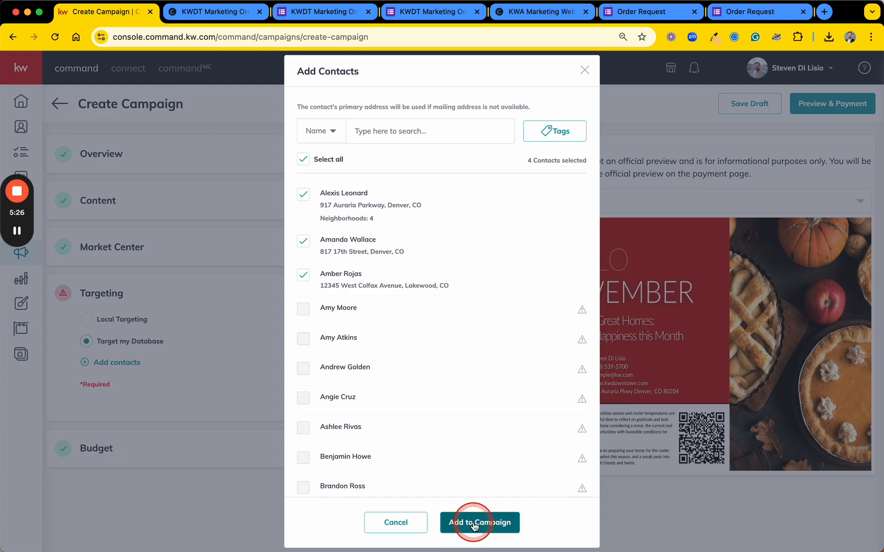
{"action": "key", "text": "ctrl+s"}
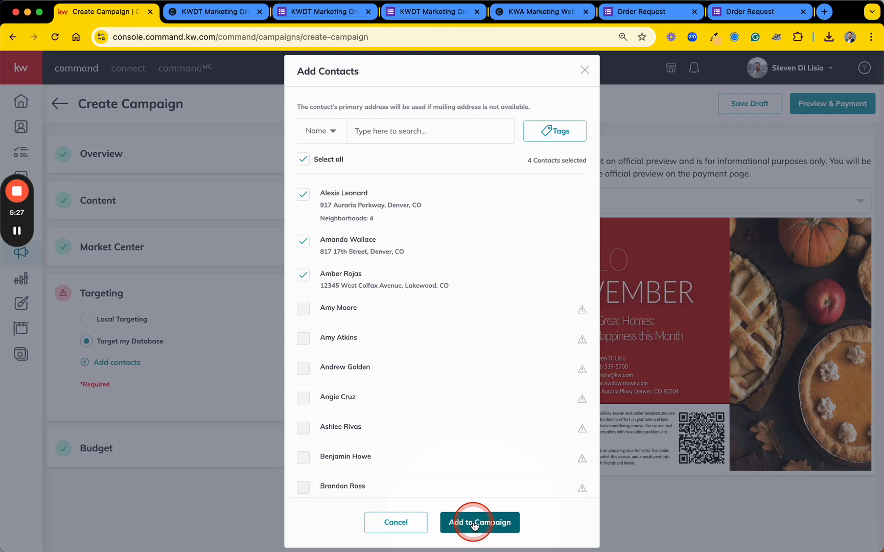
{"action": "left_click", "coordinate": [474, 524]}
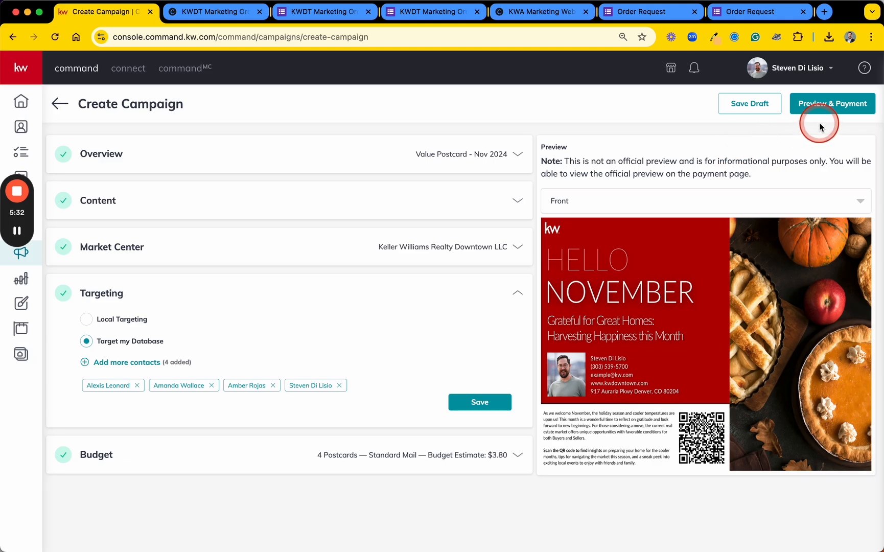
Proceed to preview and payment, confirming that the campaign should be created
{"action": "key", "text": "ctrl+s"}
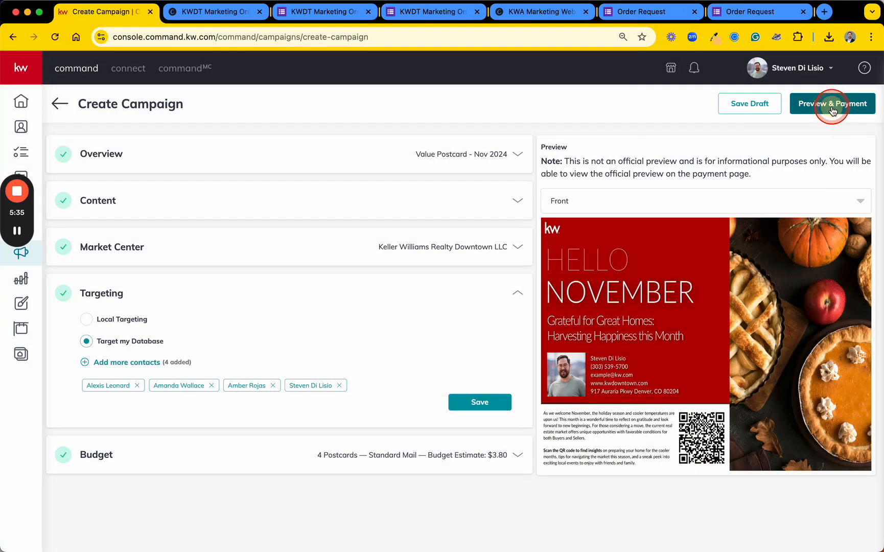
{"action": "left_click", "coordinate": [834, 105]}
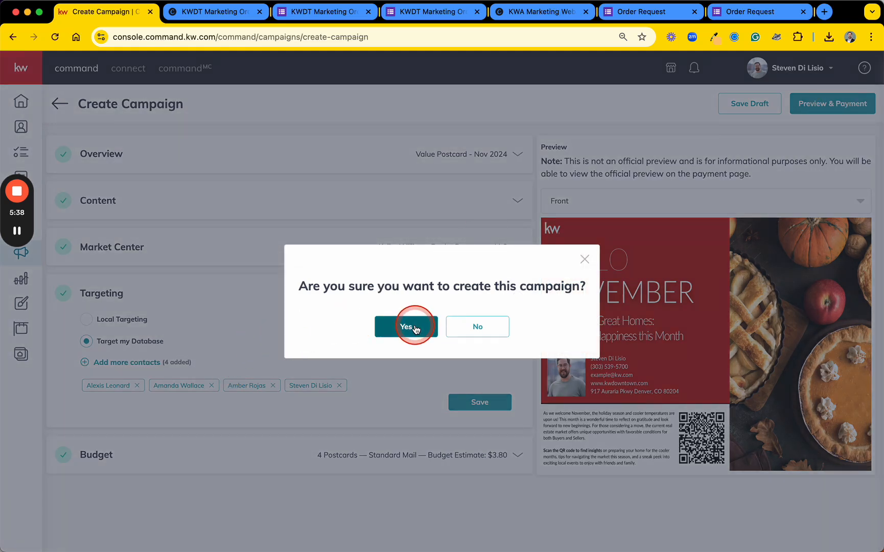
{"action": "left_click", "coordinate": [415, 328]}
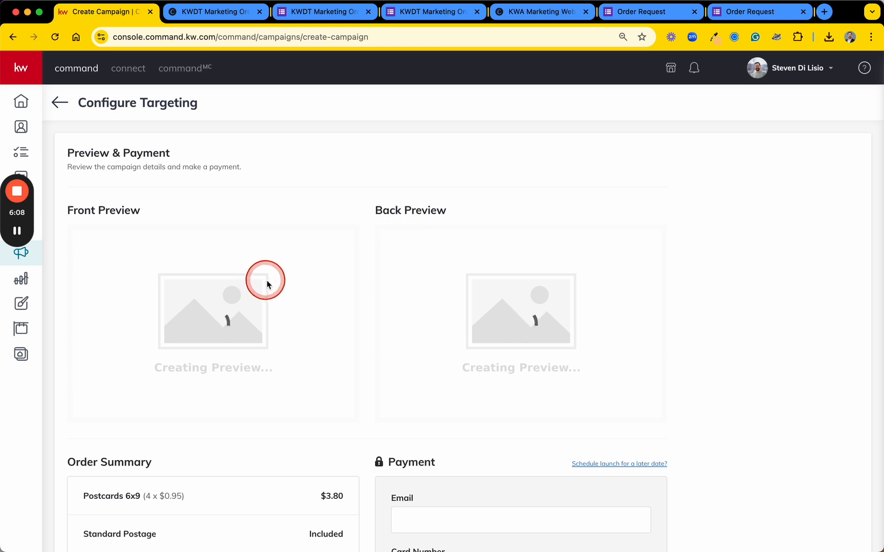
Review the order summary, including the same-day processing, USPS distribution and estimated delivery terms
{"action": "scroll", "coordinate": [347, 237], "scroll_direction": "down", "scroll_amount": 5}
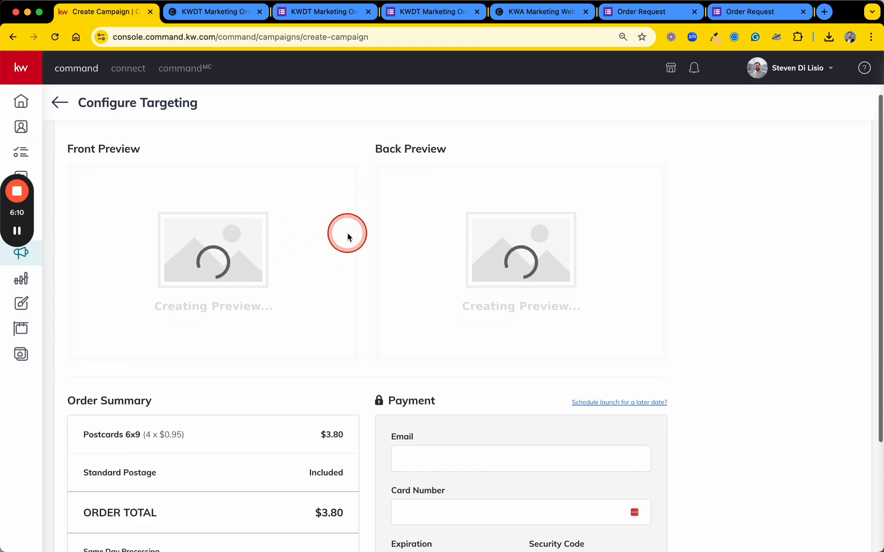
{"action": "scroll", "coordinate": [348, 236], "scroll_direction": "down", "scroll_amount": 3}
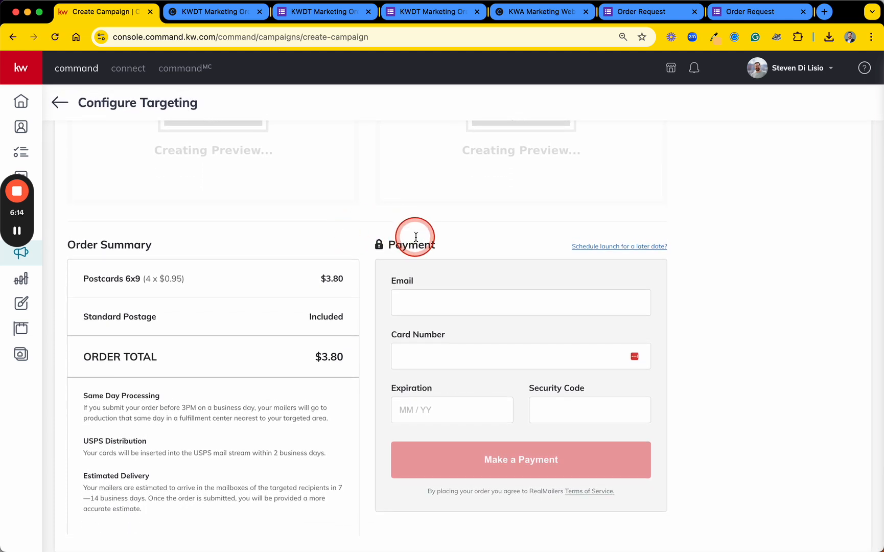
{"action": "double_click", "coordinate": [402, 246]}
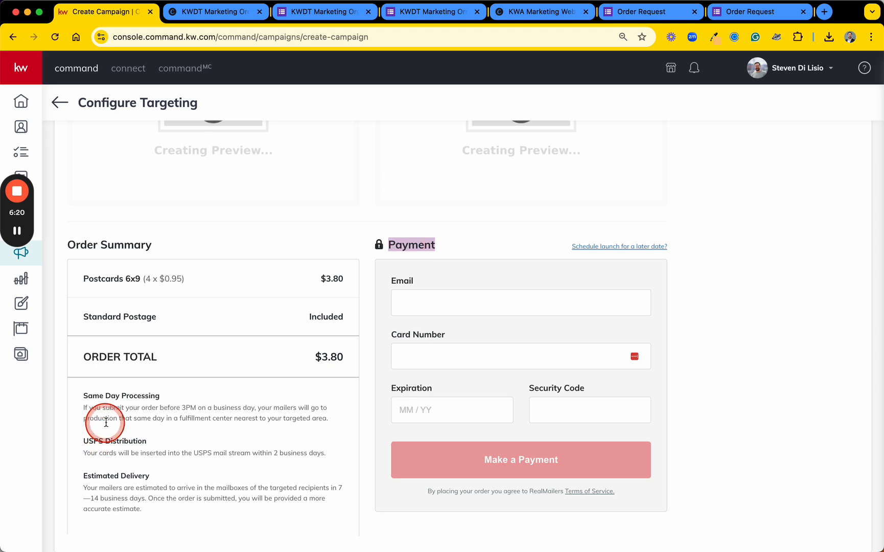
{"action": "left_click_drag", "start_coordinate": [81, 395], "coordinate": [160, 521]}
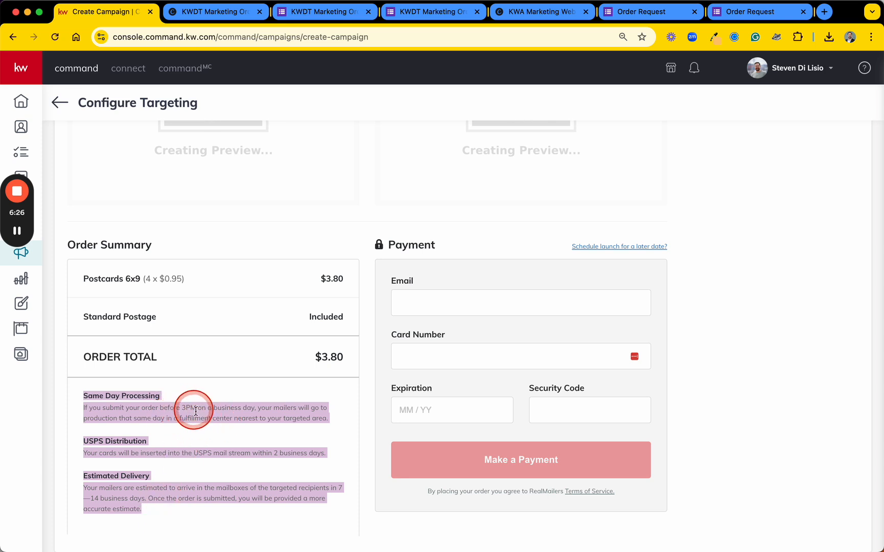
{"action": "left_click", "coordinate": [218, 433]}
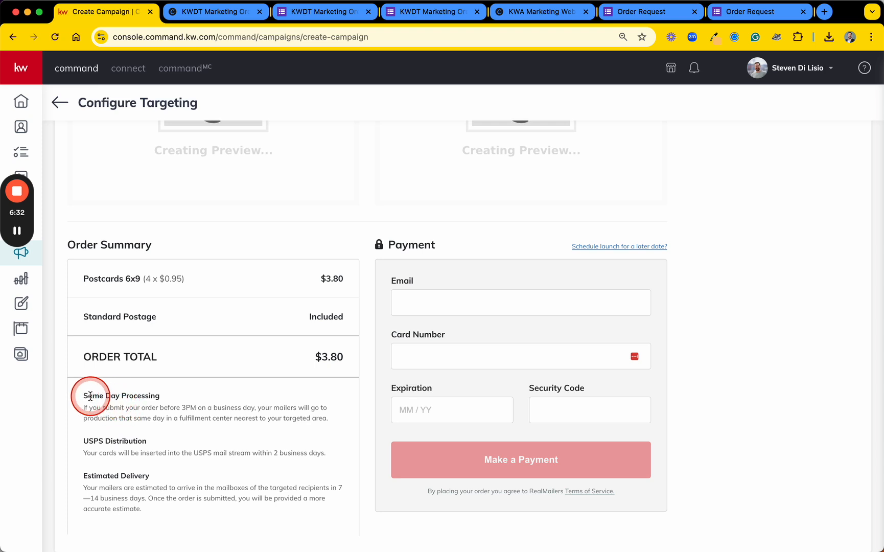
{"action": "left_click_drag", "start_coordinate": [83, 396], "coordinate": [263, 418]}
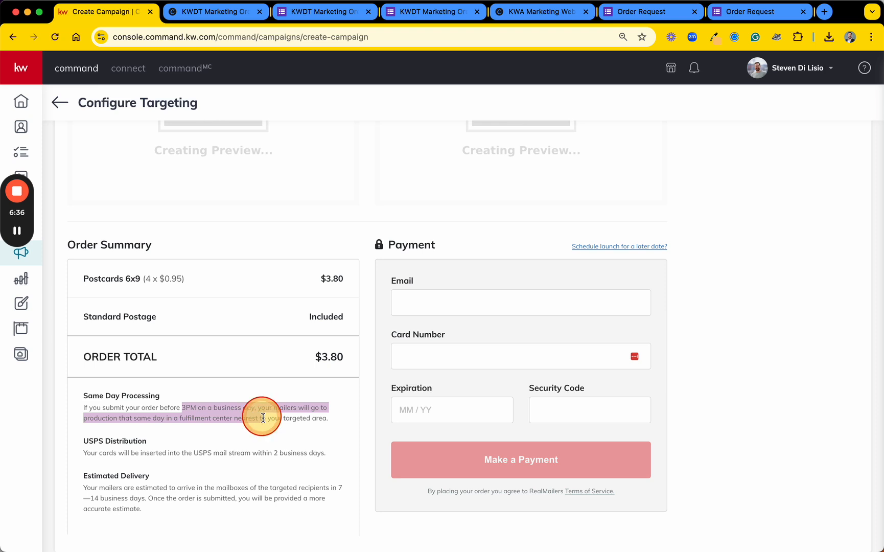
{"action": "left_click", "coordinate": [280, 434]}
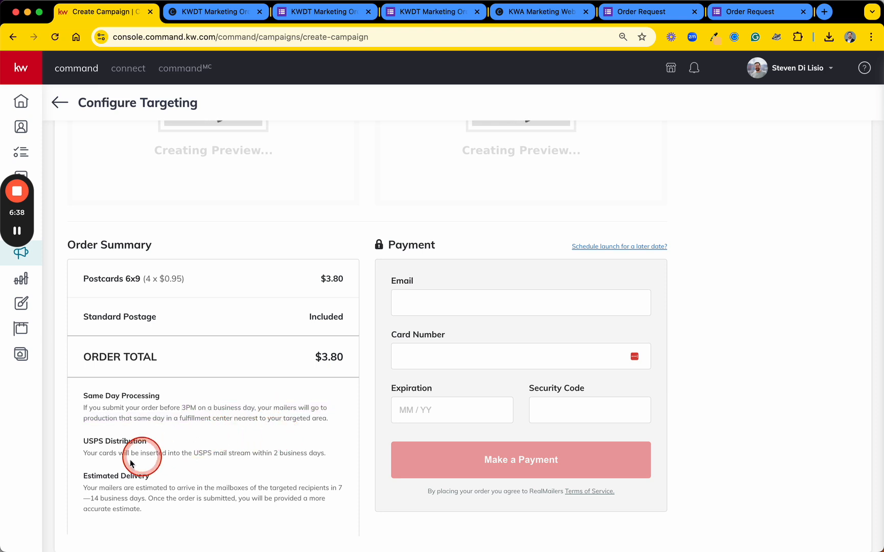
{"action": "left_click_drag", "start_coordinate": [85, 454], "coordinate": [330, 454]}
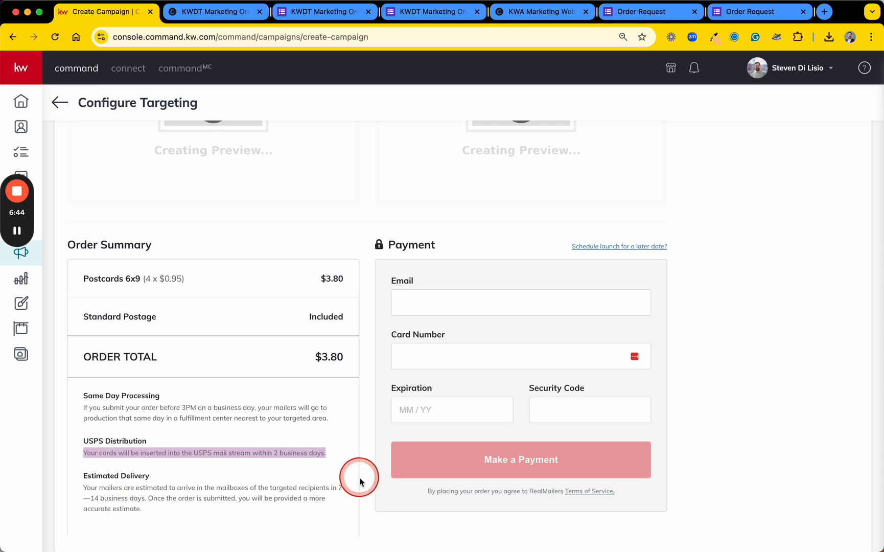
{"action": "left_click_drag", "start_coordinate": [83, 476], "coordinate": [146, 513]}
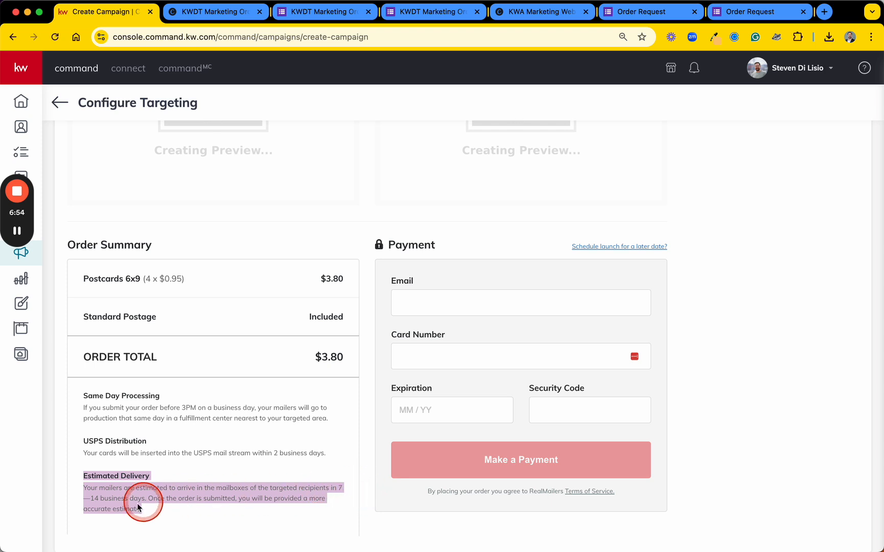
{"action": "left_click", "coordinate": [208, 515]}
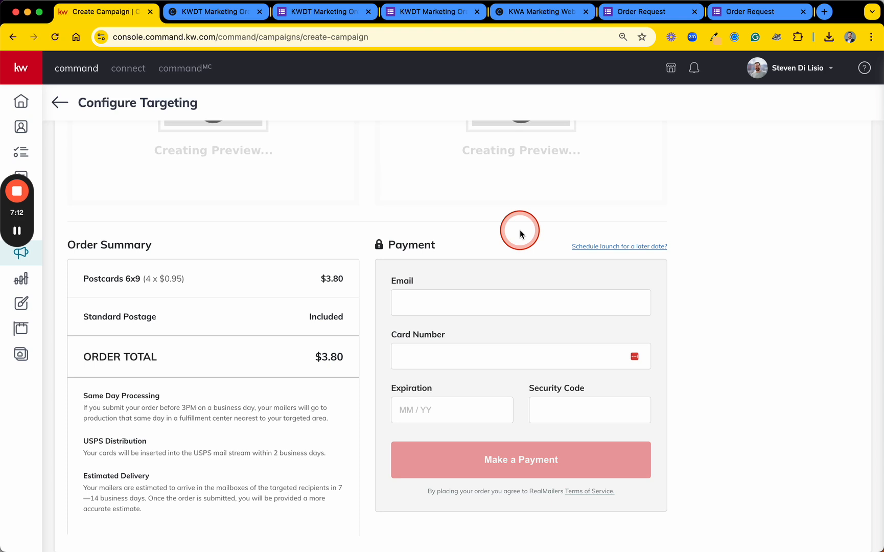
Examine the email and card number fields of the payment form, leaving them empty
{"action": "left_click", "coordinate": [450, 304]}
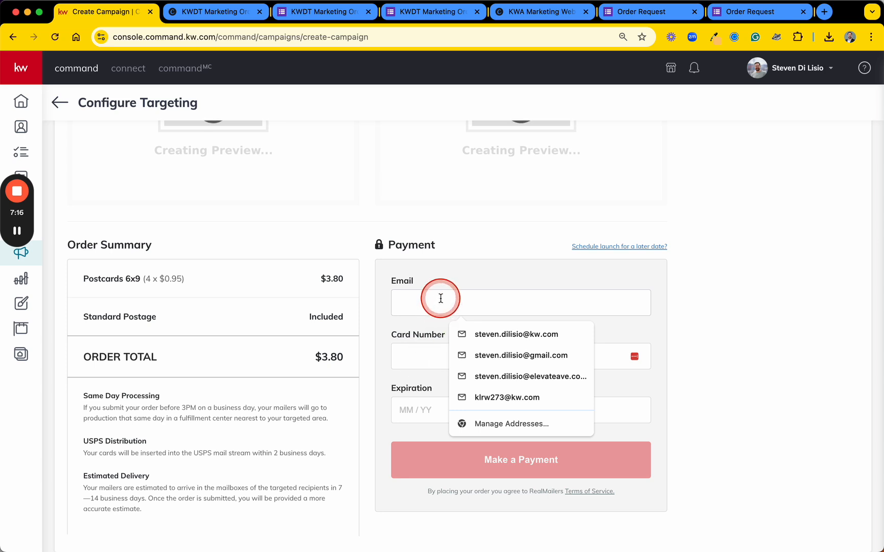
{"action": "left_click", "coordinate": [410, 355]}
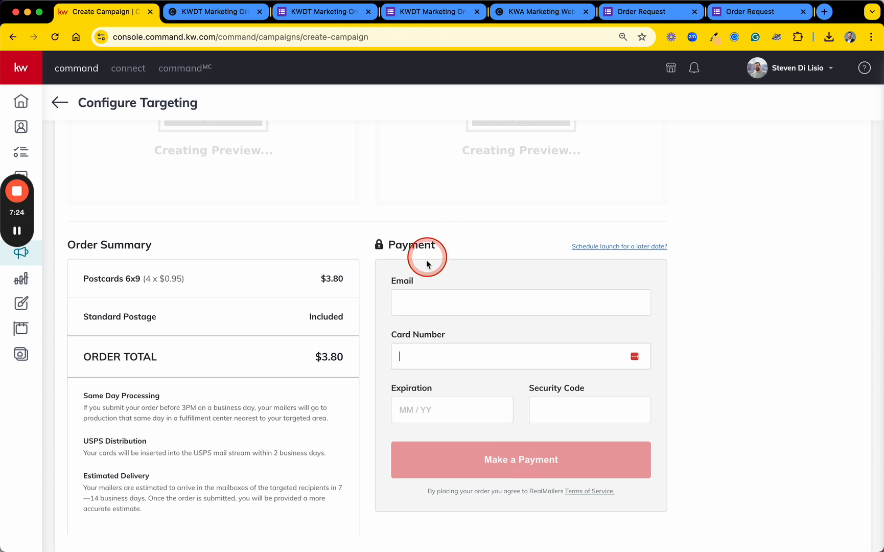
{"action": "left_click", "coordinate": [413, 300]}
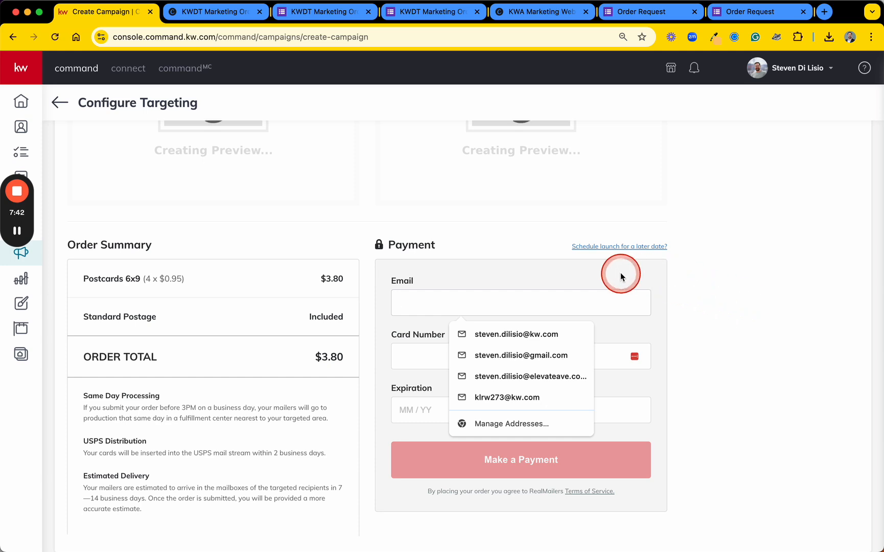
Switch the order to a scheduled launch for a later date and open the launch date calendar
{"action": "key", "text": "ctrl+s"}
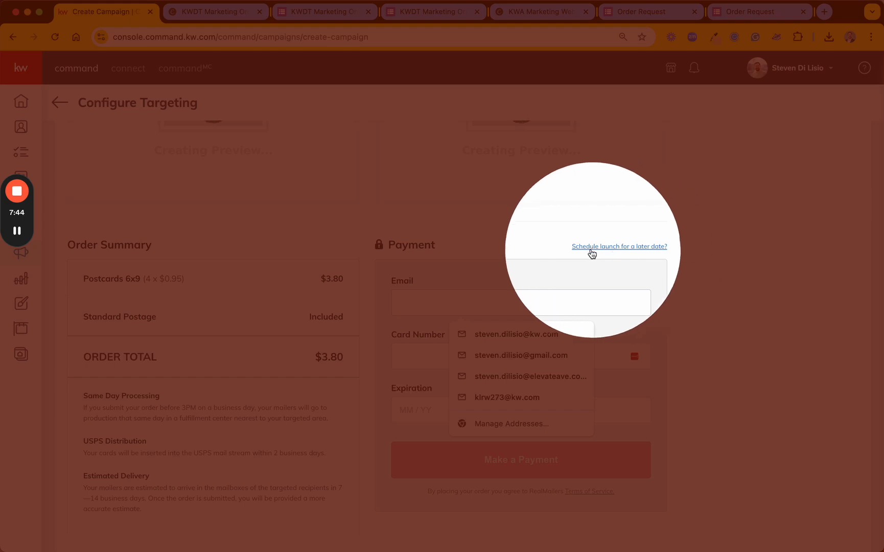
{"action": "left_click", "coordinate": [647, 250]}
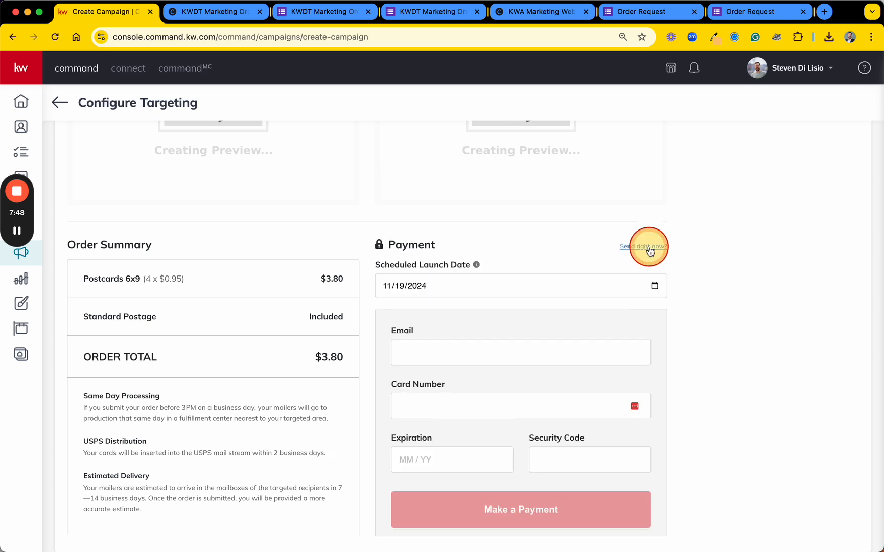
{"action": "left_click", "coordinate": [417, 290]}
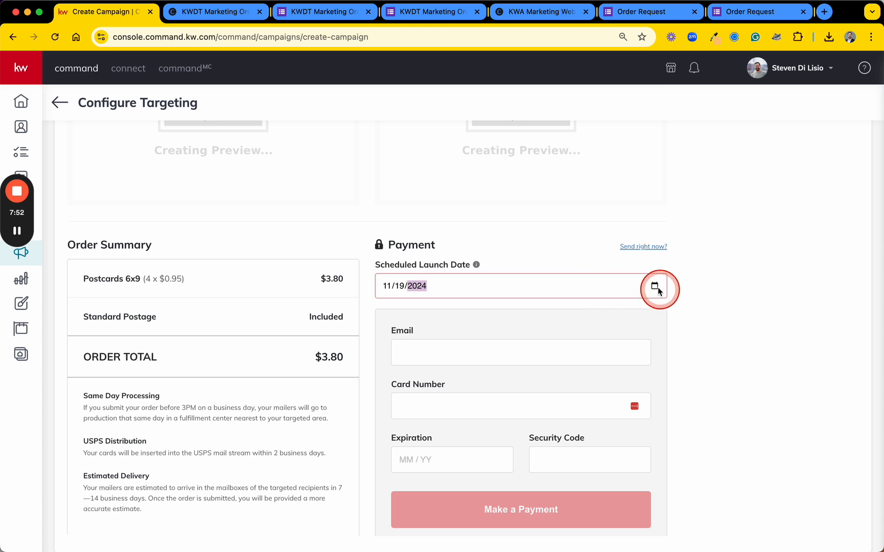
{"action": "left_click", "coordinate": [656, 288]}
{"action": "left_click", "coordinate": [477, 265]}
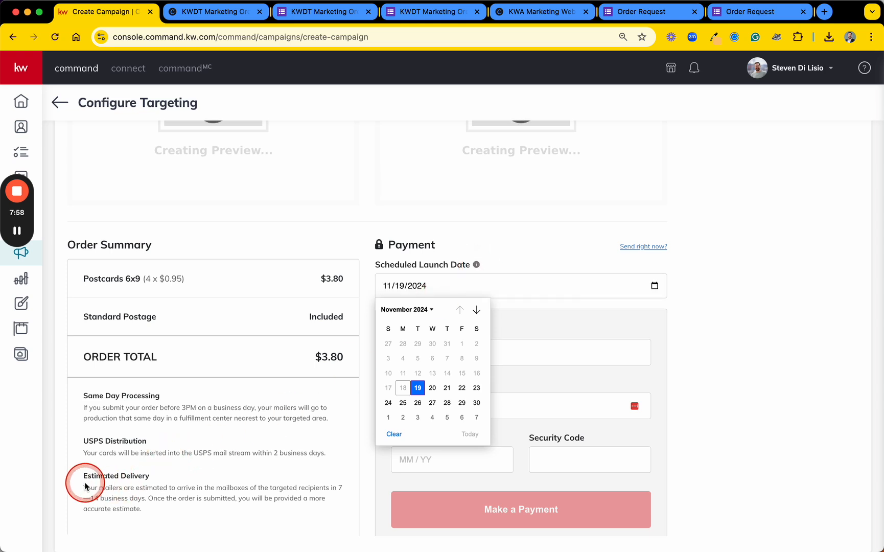
Check the estimated delivery terms against the scheduled launch date information and the dates available in the calendar
{"action": "left_click_drag", "start_coordinate": [83, 484], "coordinate": [161, 524]}
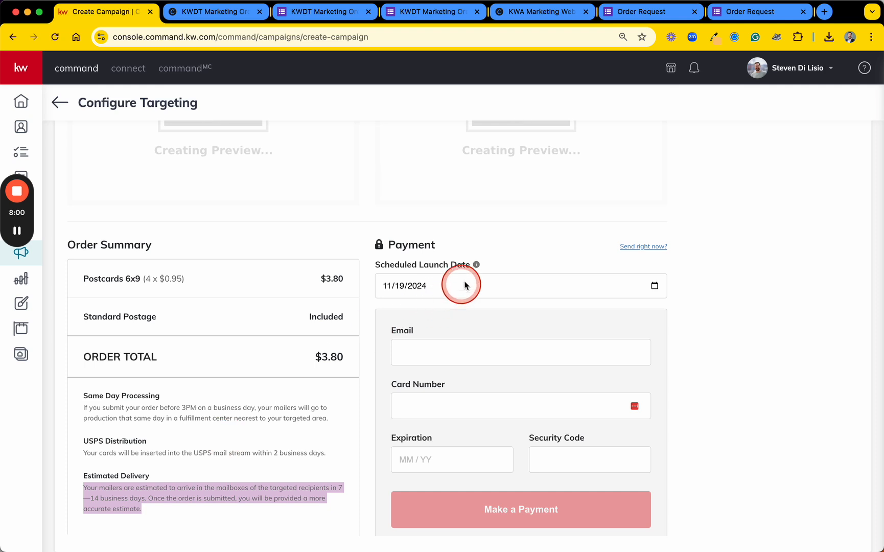
{"action": "mouse_move", "coordinate": [477, 264]}
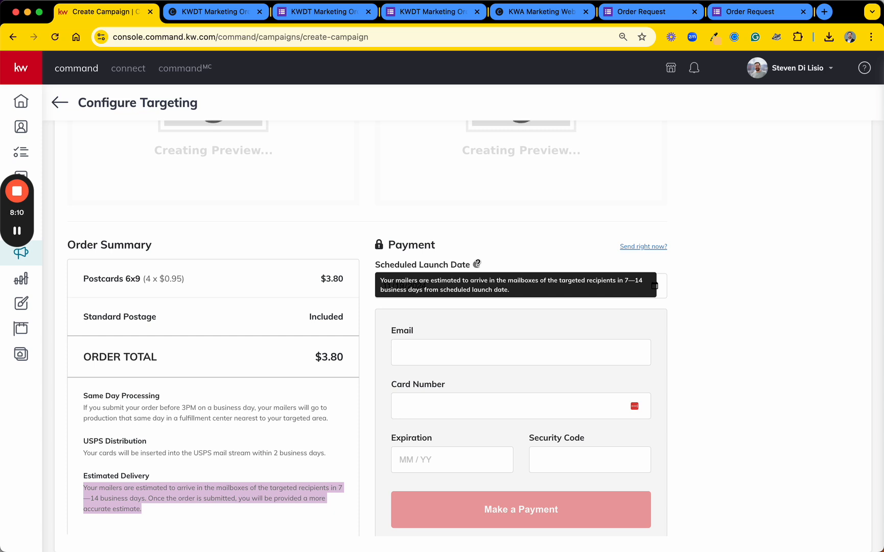
{"action": "left_click", "coordinate": [512, 247]}
{"action": "left_click", "coordinate": [413, 291]}
{"action": "left_click", "coordinate": [653, 287]}
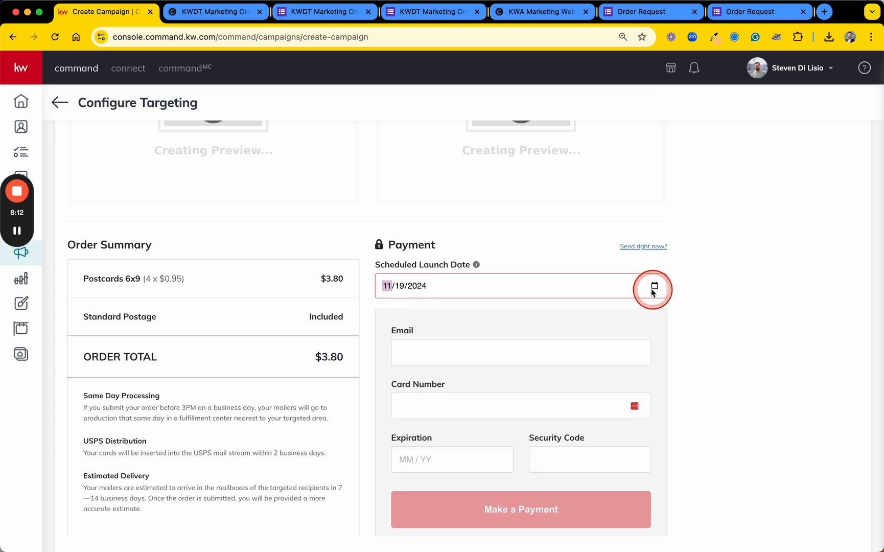
{"action": "left_click", "coordinate": [654, 286]}
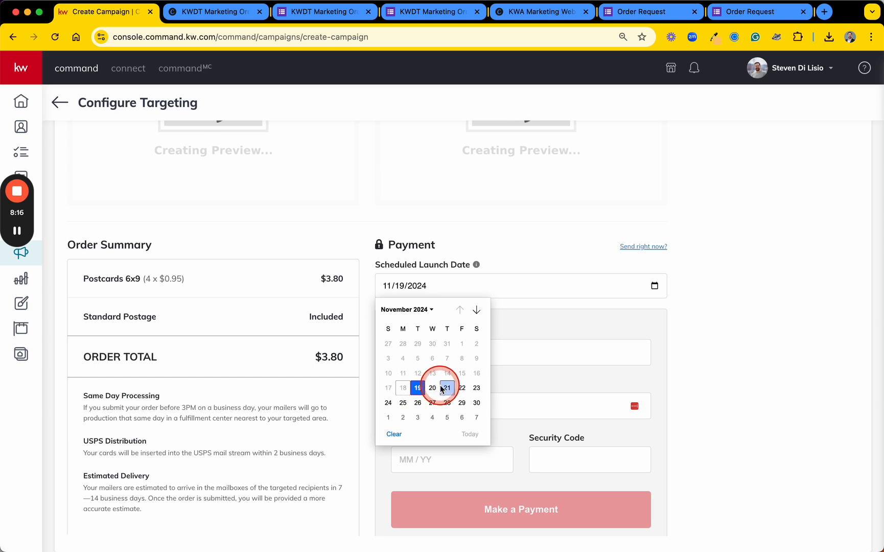
{"action": "left_click", "coordinate": [537, 254]}
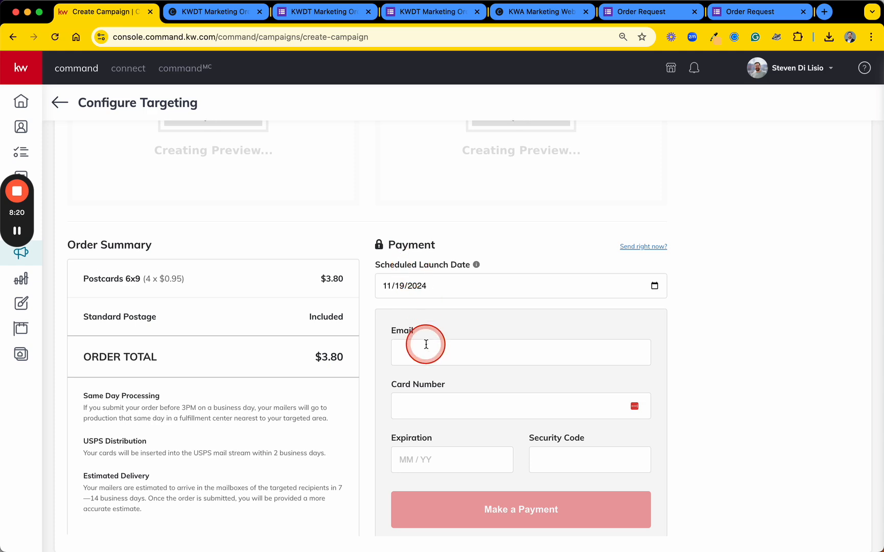
Review the price per 6x9 postcard and the estimated delivery terms in the order summary
{"action": "scroll", "coordinate": [481, 245], "scroll_direction": "up", "scroll_amount": 3}
{"action": "scroll", "coordinate": [483, 250], "scroll_direction": "down", "scroll_amount": 3}
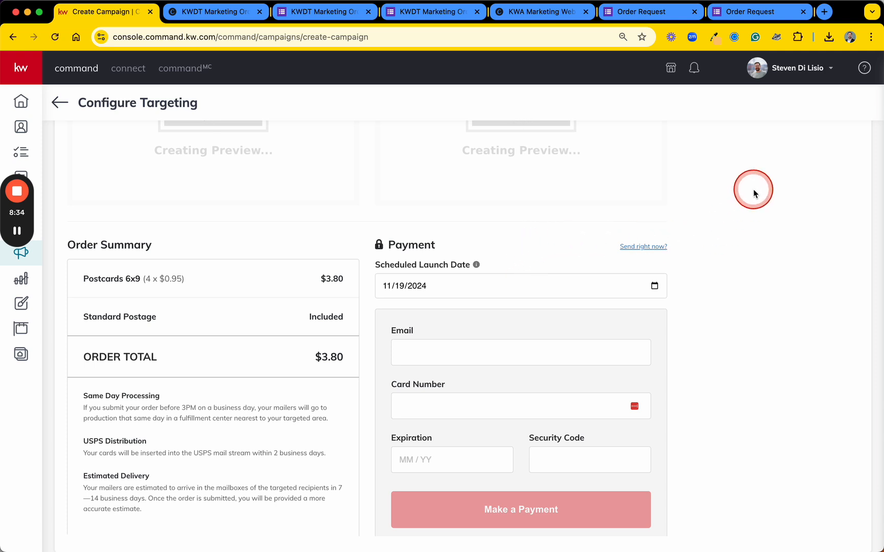
{"action": "left_click_drag", "start_coordinate": [160, 278], "coordinate": [182, 279]}
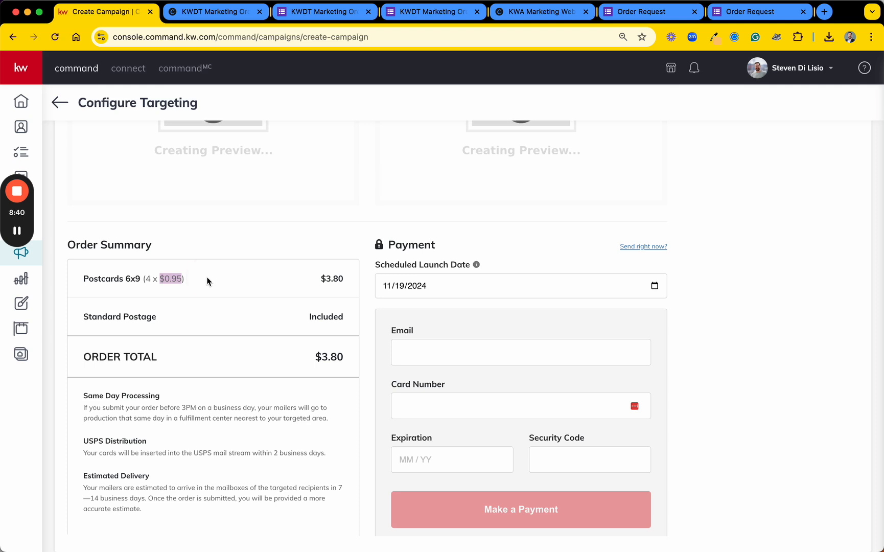
{"action": "left_click", "coordinate": [191, 277]}
{"action": "left_click_drag", "start_coordinate": [182, 276], "coordinate": [163, 277]}
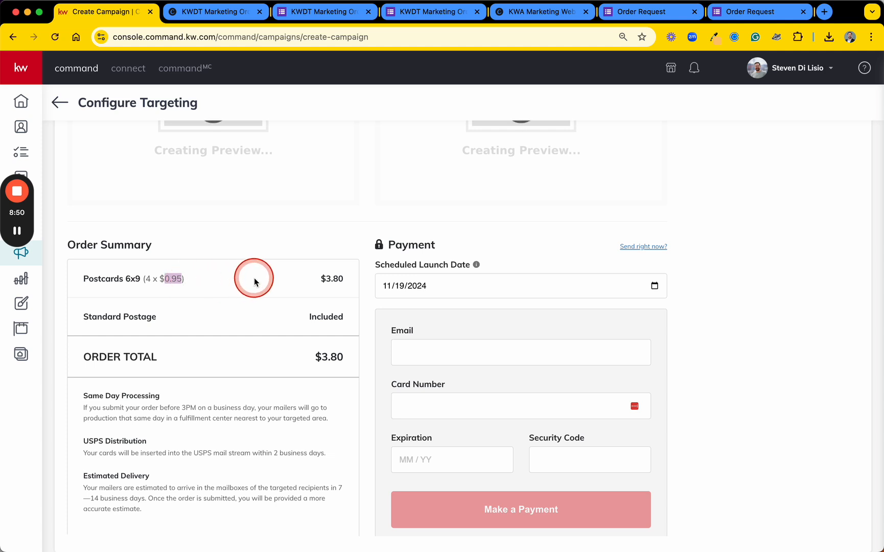
{"action": "left_click_drag", "start_coordinate": [143, 508], "coordinate": [84, 489]}
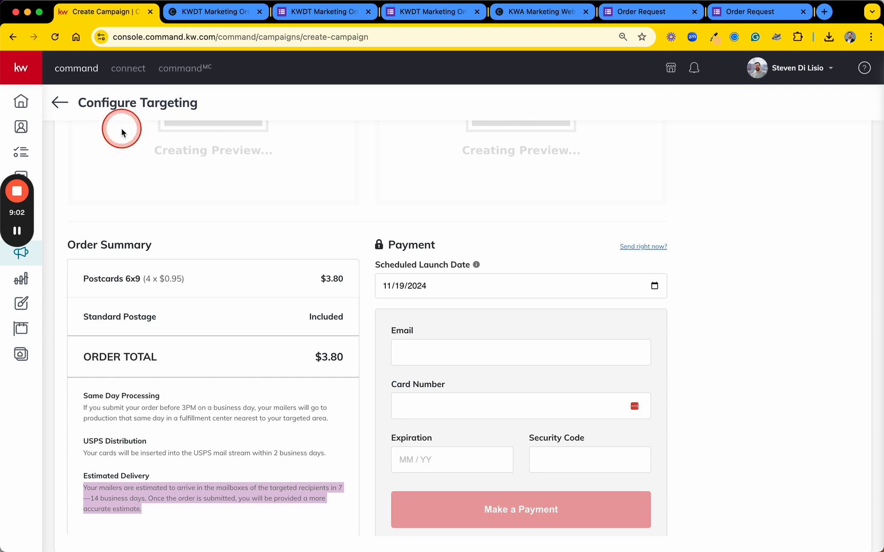
Leave the payment page and reopen the first Value Postcard - Nov 2024 draft in the direct mail list for editing
{"action": "left_click", "coordinate": [59, 102]}
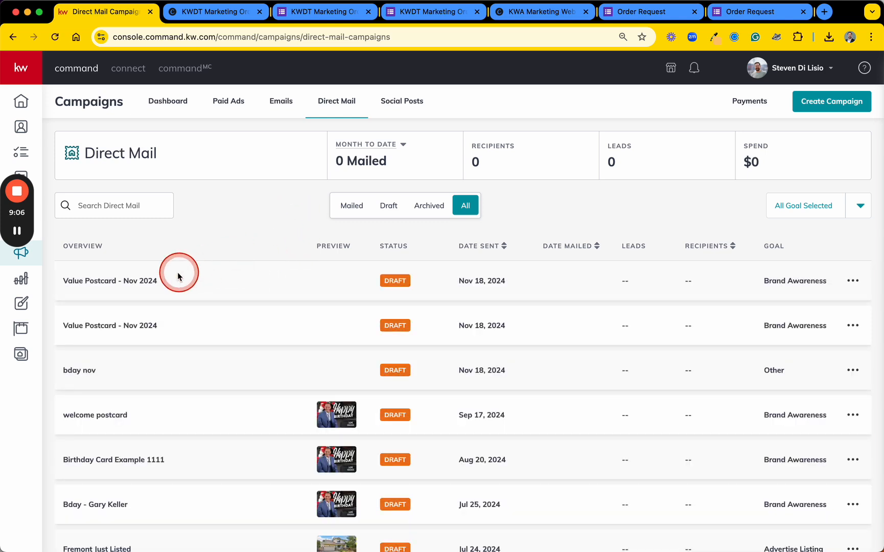
{"action": "left_click", "coordinate": [854, 285]}
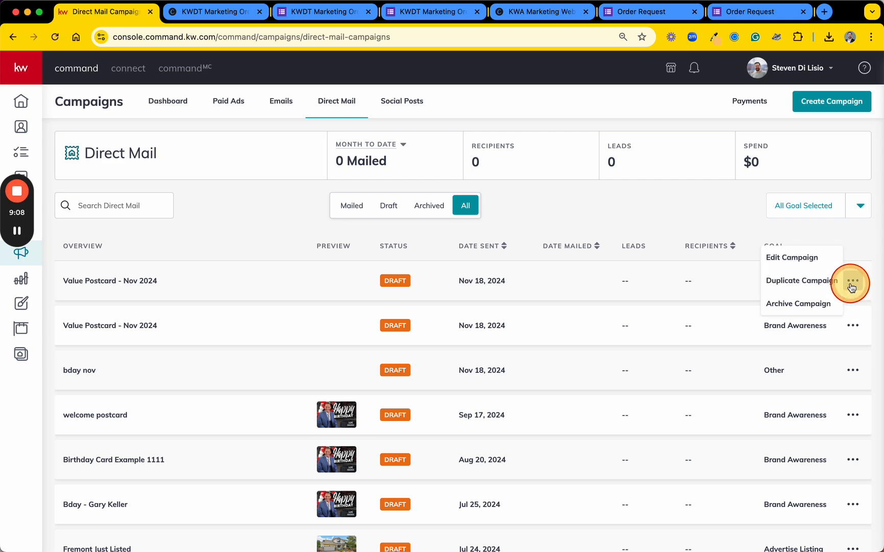
{"action": "left_click", "coordinate": [800, 262]}
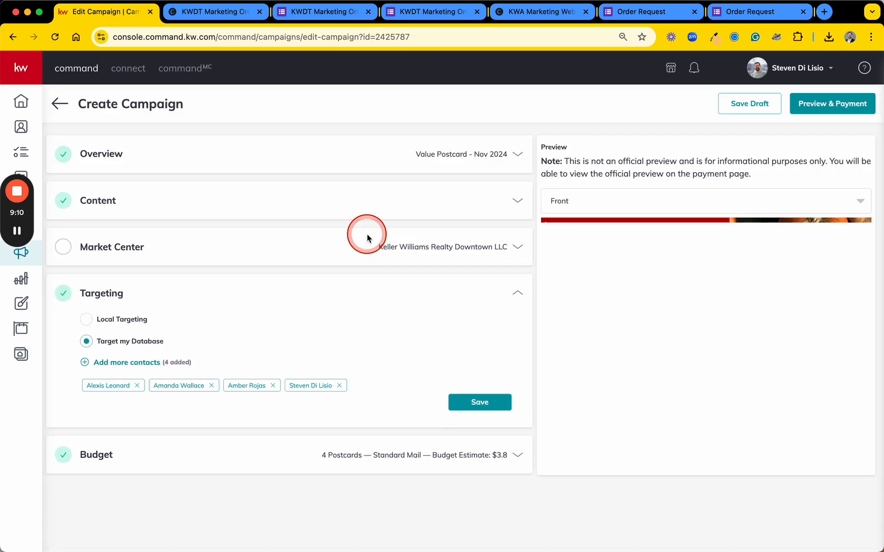
Set the postage class in the campaign's budget to First Class ($1.00) and save the section
{"action": "left_click", "coordinate": [169, 459]}
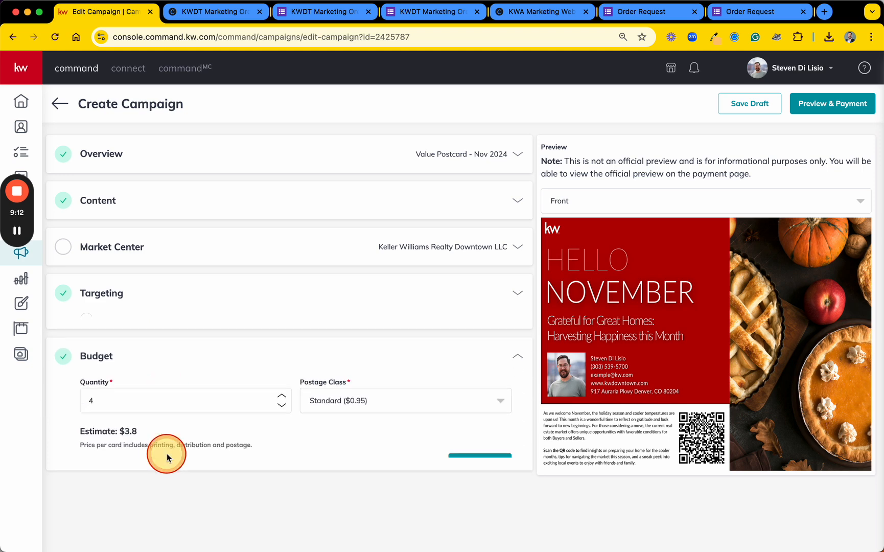
{"action": "left_click", "coordinate": [345, 384]}
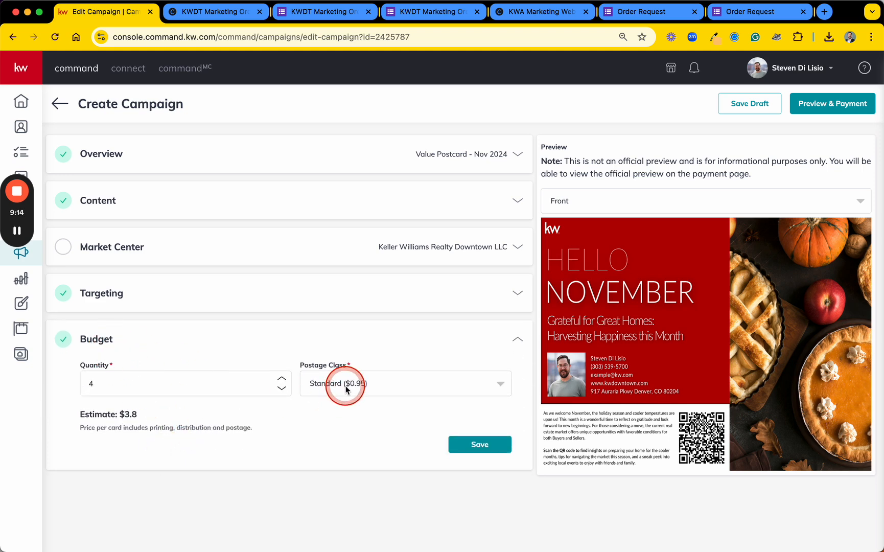
{"action": "left_click", "coordinate": [341, 435]}
{"action": "left_click", "coordinate": [476, 445]}
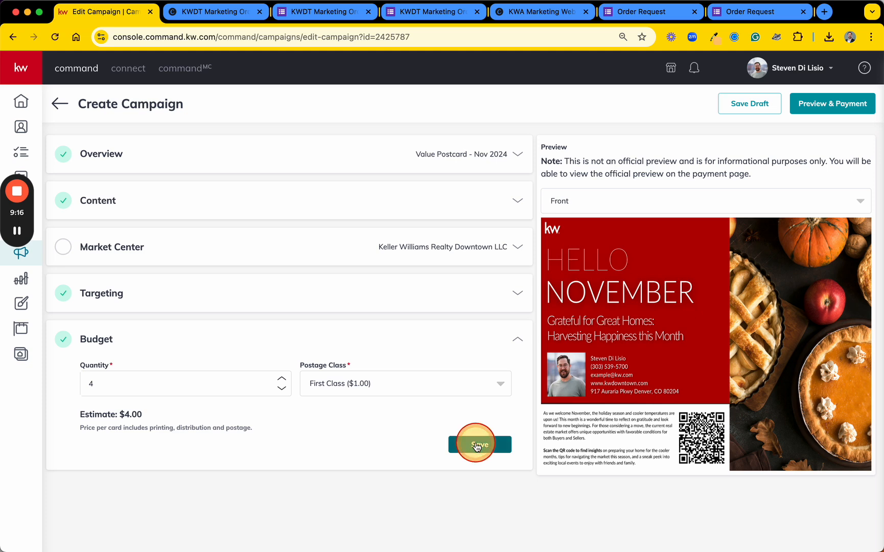
Save the prefilled Market Center details to complete the required fields, and proceed to preview and payment with confirmation
{"action": "left_click", "coordinate": [829, 106]}
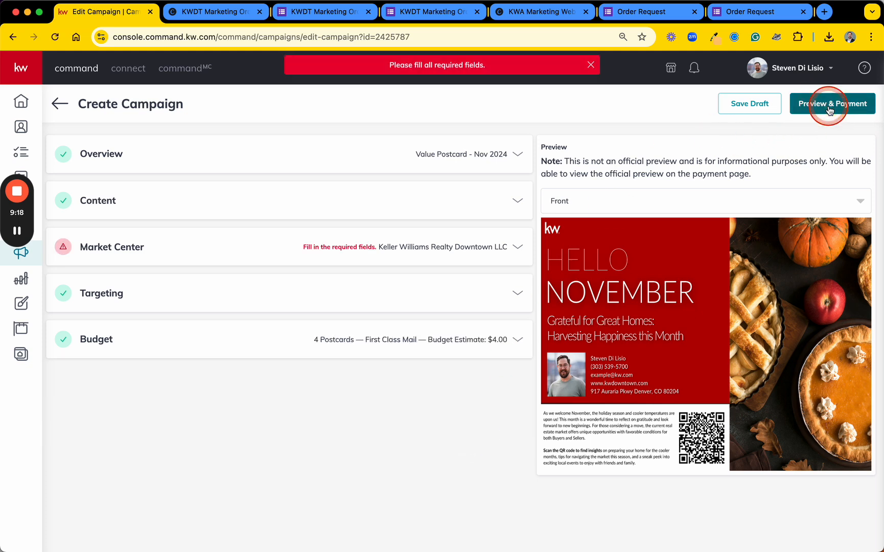
{"action": "left_click", "coordinate": [292, 245]}
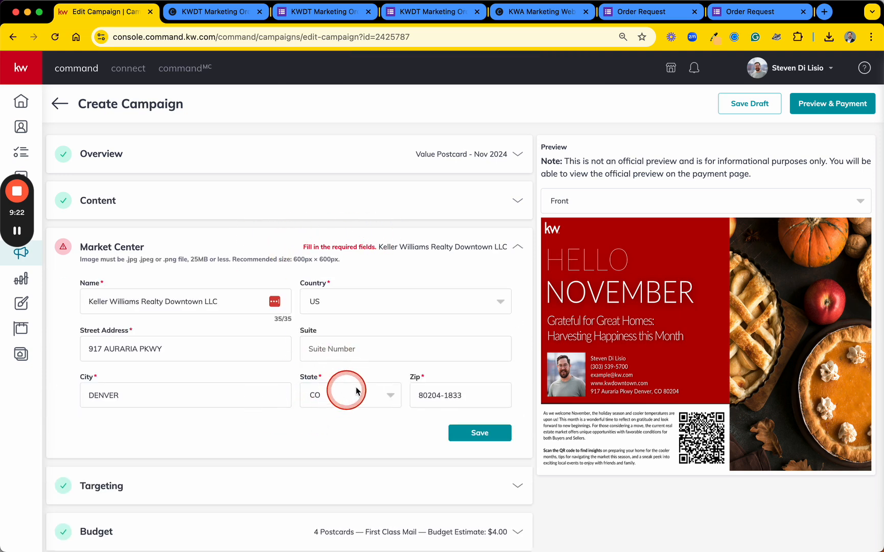
{"action": "left_click", "coordinate": [479, 432]}
{"action": "left_click", "coordinate": [850, 105]}
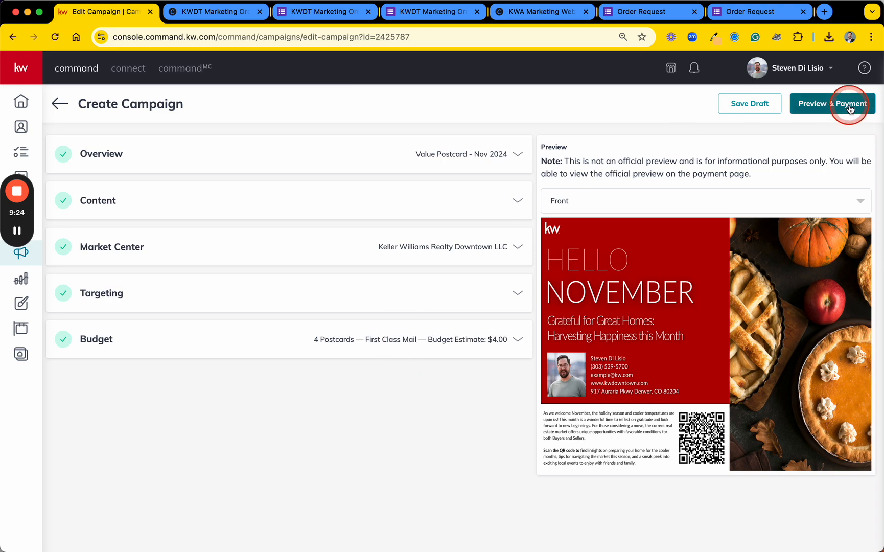
{"action": "left_click", "coordinate": [403, 325]}
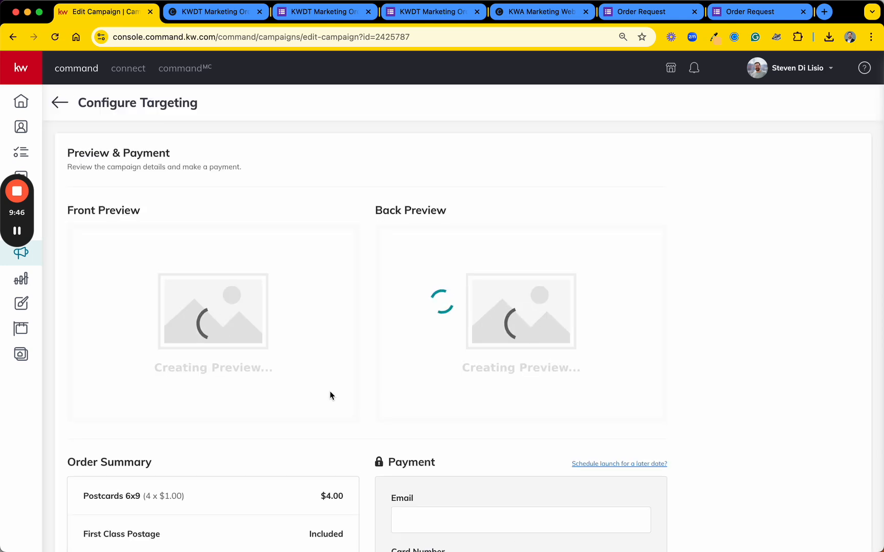
Review the updated order summary and its estimated delivery terms for First Class postage
{"action": "scroll", "coordinate": [330, 391], "scroll_direction": "down", "scroll_amount": 5}
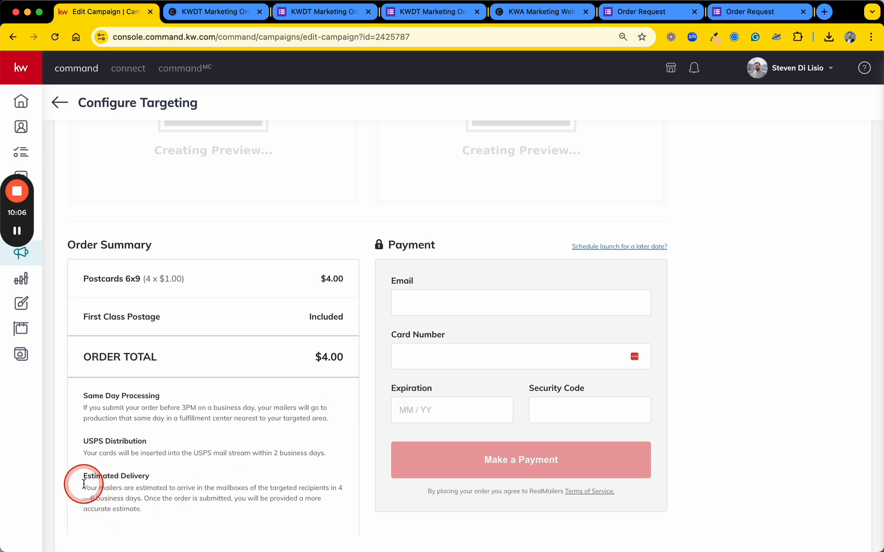
{"action": "left_click_drag", "start_coordinate": [83, 488], "coordinate": [240, 516]}
{"action": "left_click", "coordinate": [242, 518]}
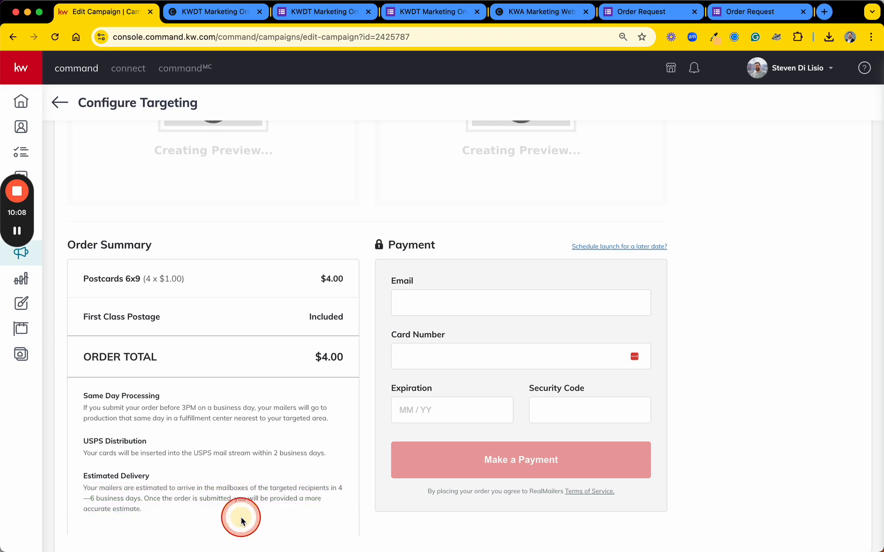